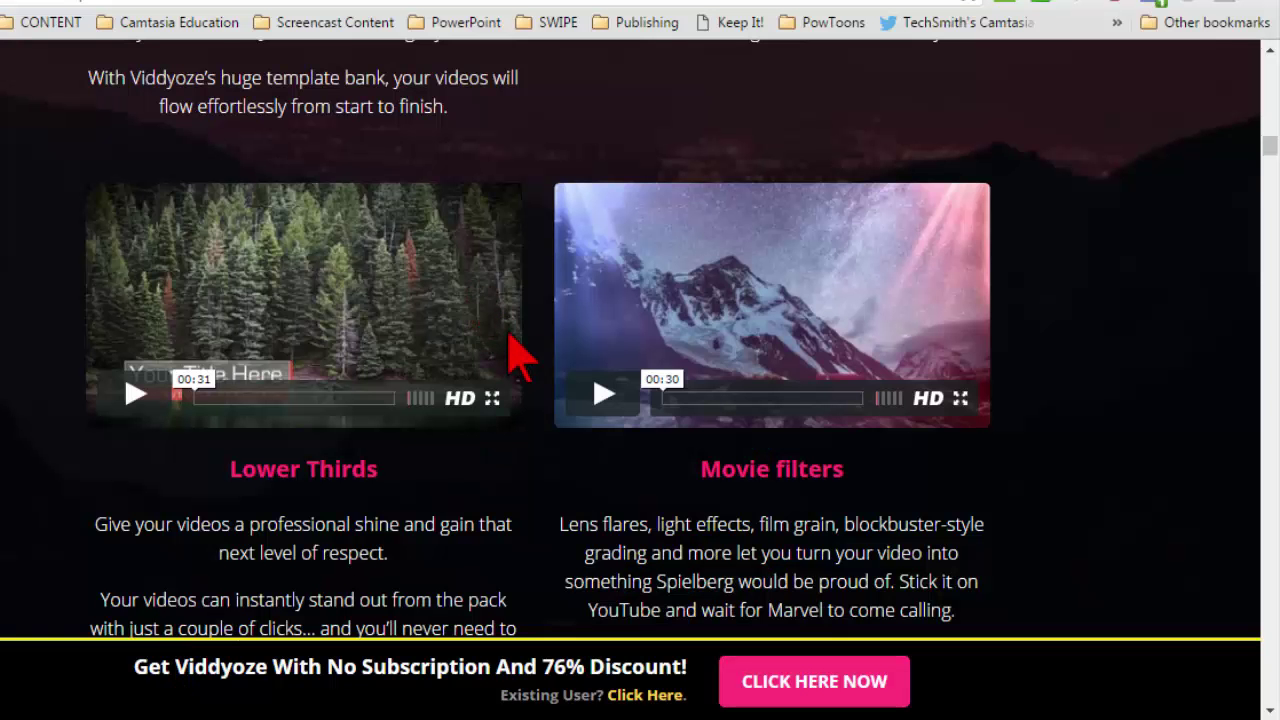
Step: Switch to the Viddyoze 2.0 Launch Planning presentation in PowerPoint and reposition the TIP #1 text box on slide 20
{"action": "scroll", "coordinate": [512, 350], "scroll_direction": "up", "scroll_amount": 5}
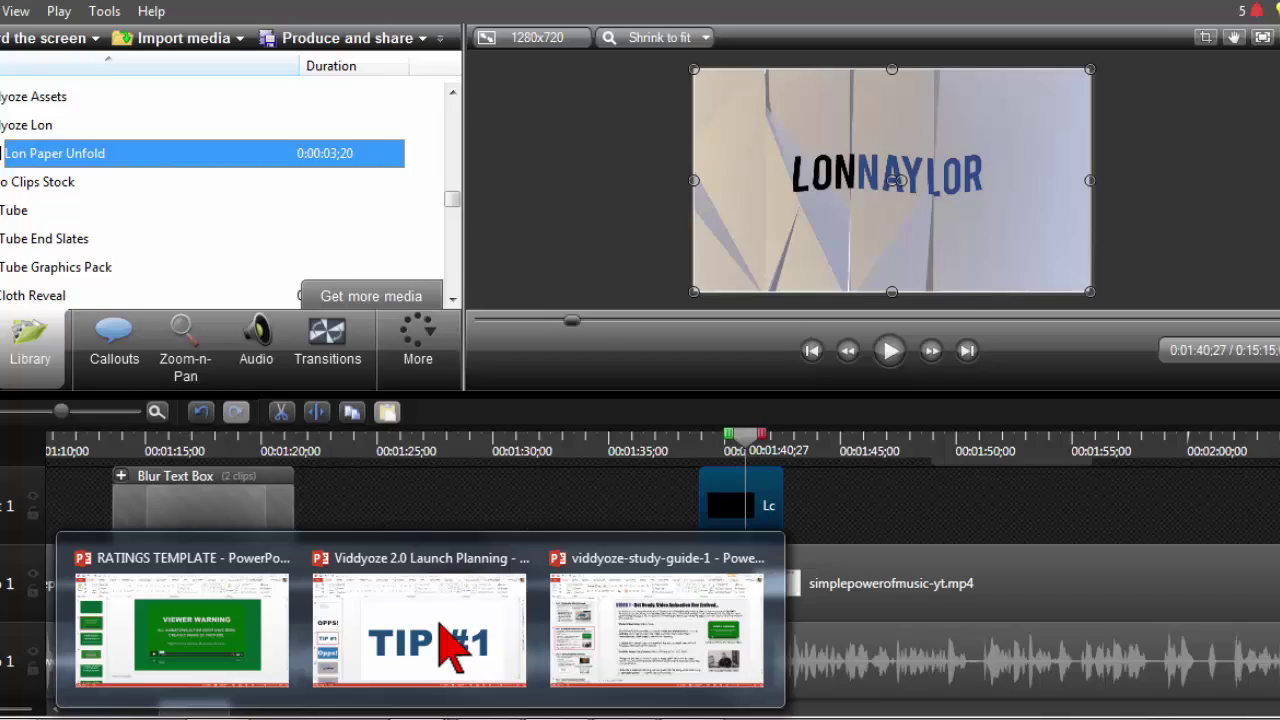
{"action": "left_click", "coordinate": [405, 639]}
{"action": "left_click", "coordinate": [551, 437]}
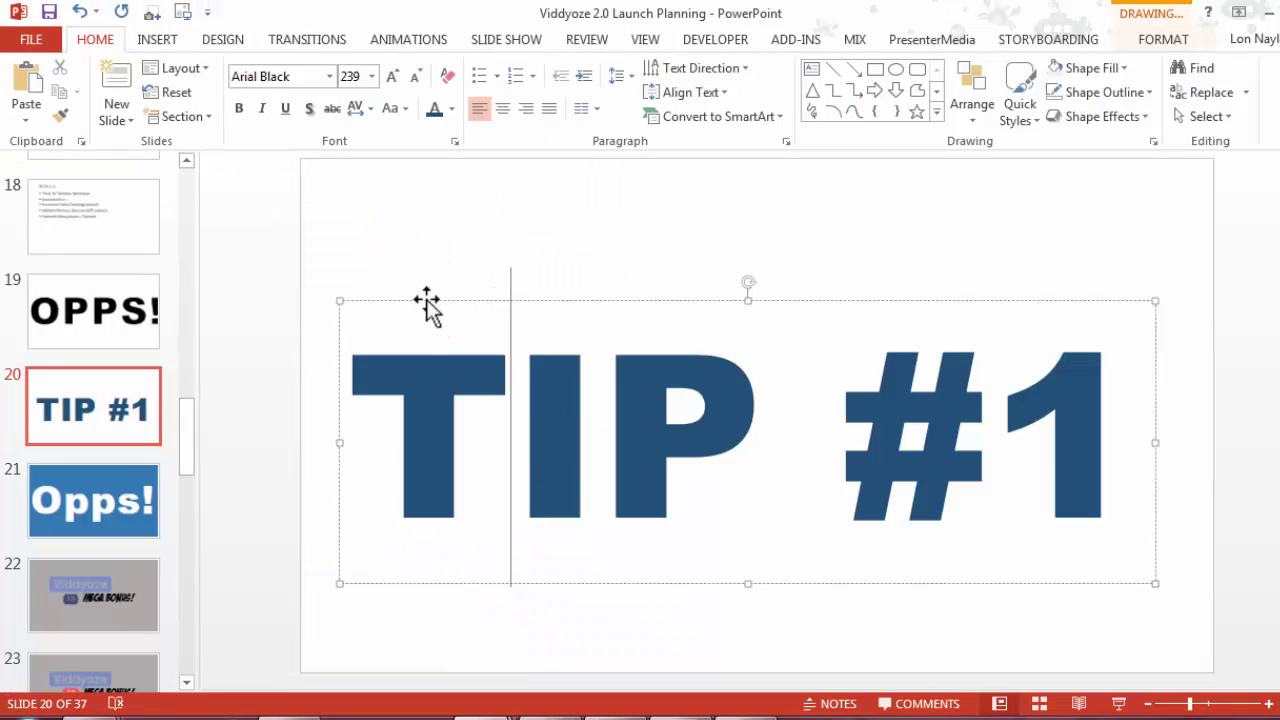
{"action": "left_click_drag", "start_coordinate": [427, 305], "coordinate": [495, 340]}
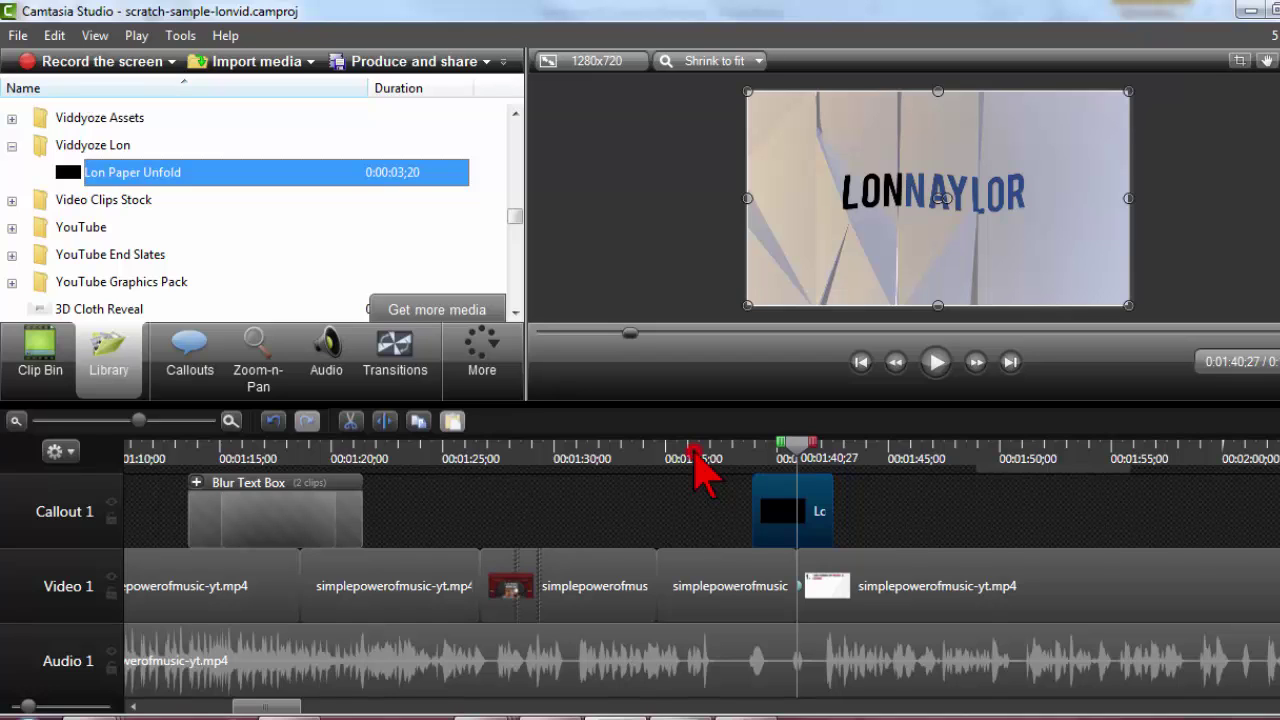
Step: Switch to Camtasia Studio and move the timeline playhead from before the intro clip to 0:01:43;01 to review the clip
{"action": "left_click", "coordinate": [695, 455]}
{"action": "left_click_drag", "start_coordinate": [703, 452], "coordinate": [849, 455]}
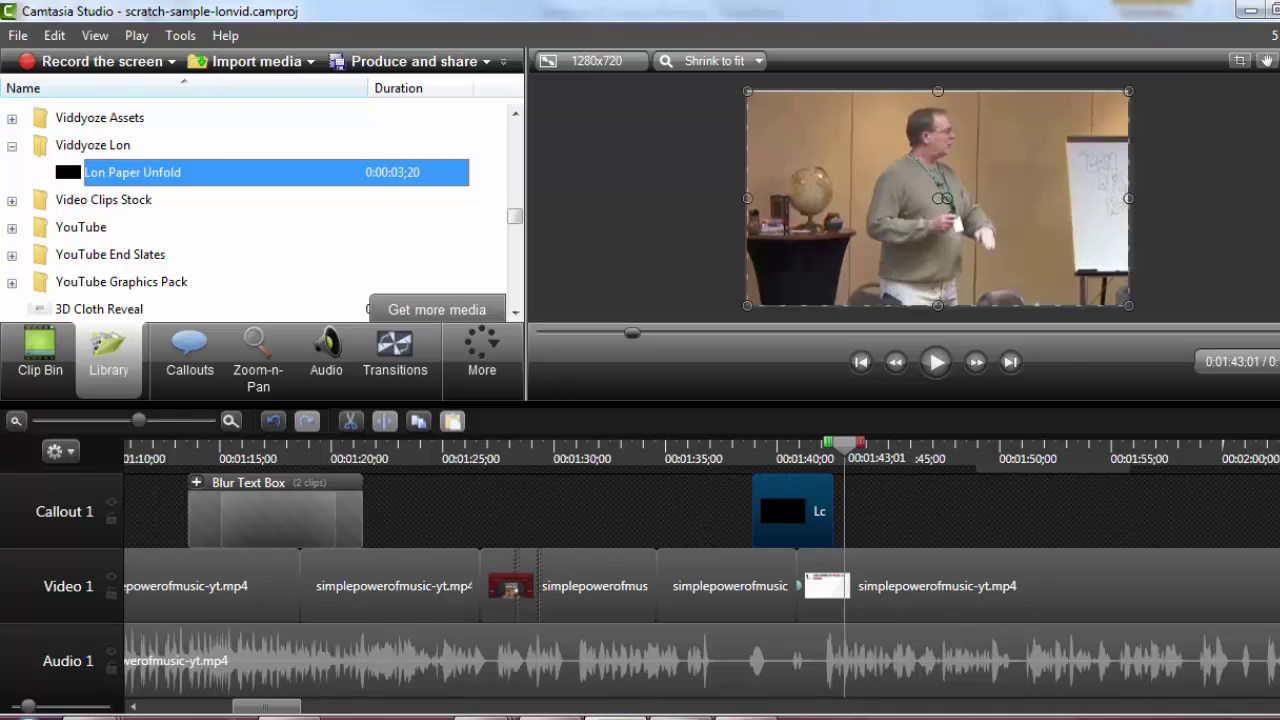
Step: Return to the launch planning presentation in PowerPoint and save the TIP #1 text box as a PNG picture named Picture1
{"action": "mouse_move", "coordinate": [500, 715]}
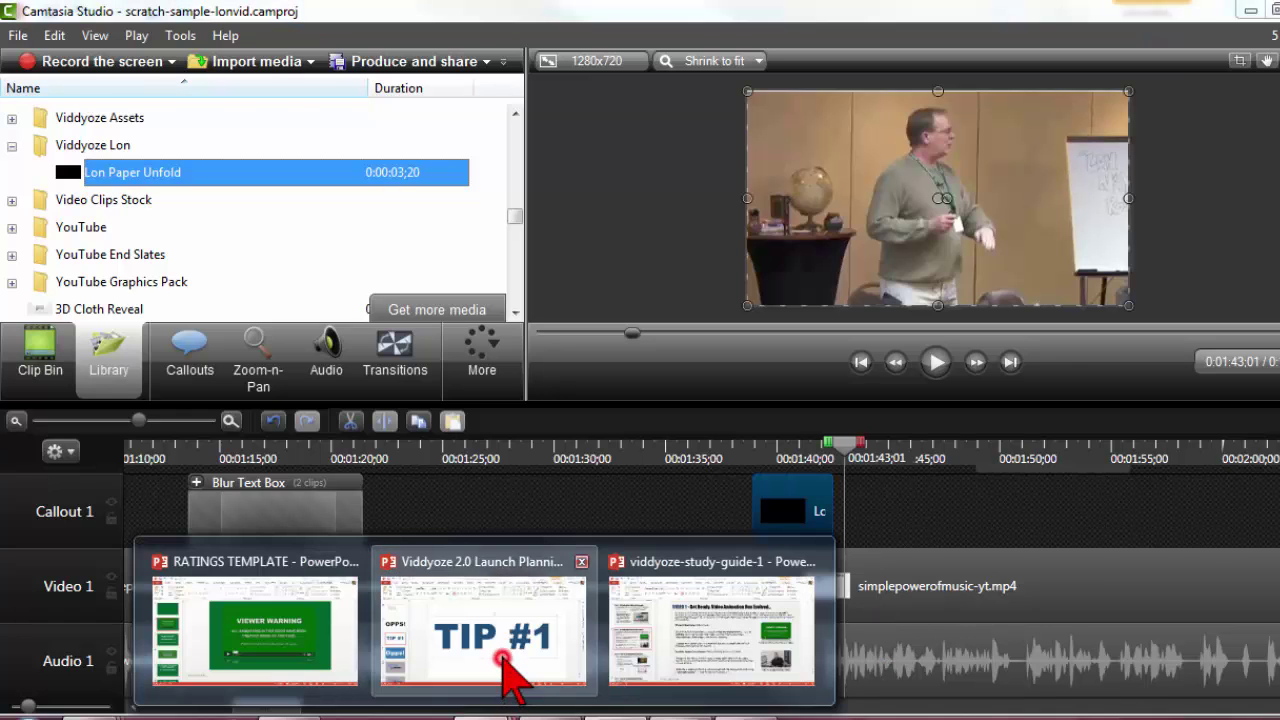
{"action": "left_click", "coordinate": [500, 660]}
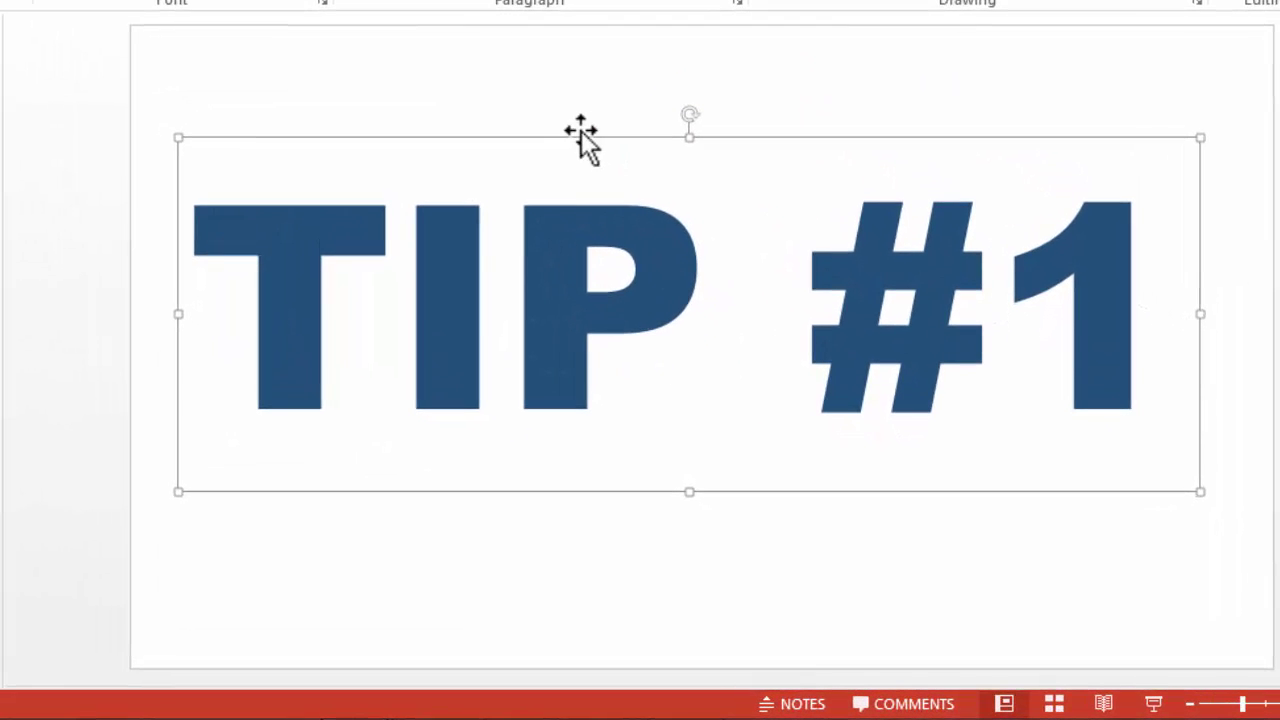
{"action": "right_click", "coordinate": [576, 140]}
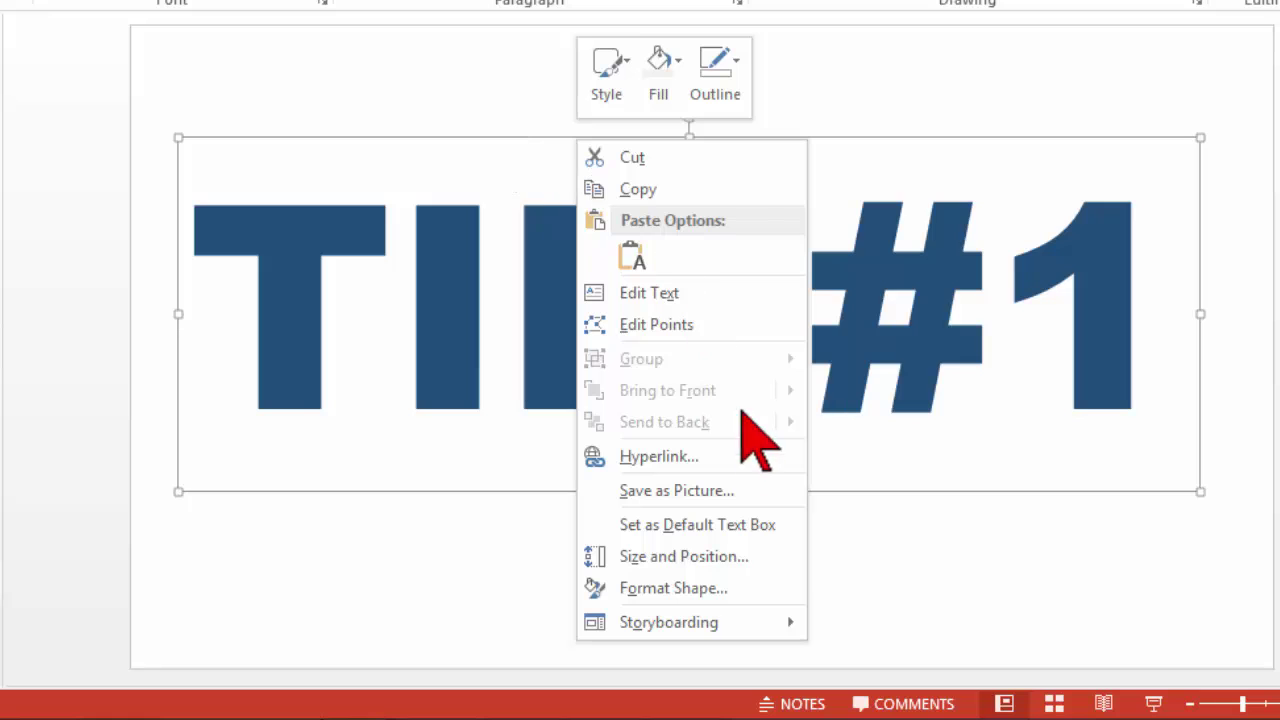
{"action": "left_click", "coordinate": [762, 490]}
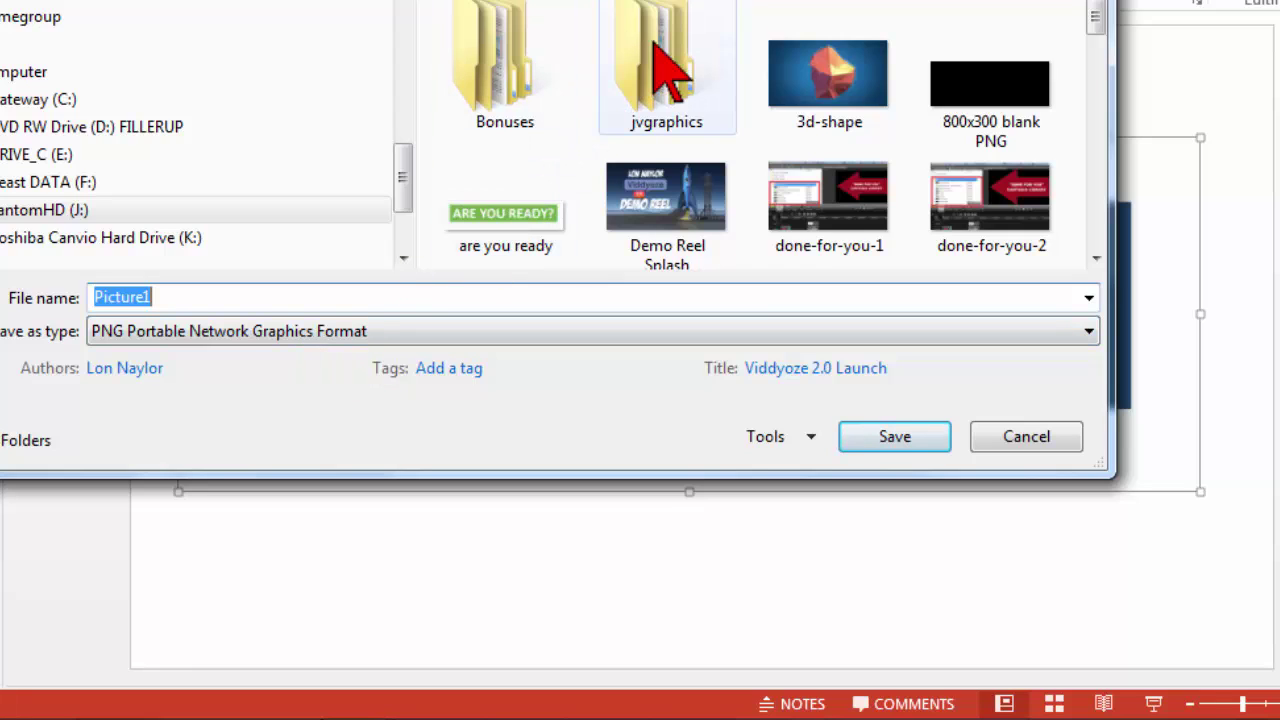
{"action": "left_click", "coordinate": [124, 332]}
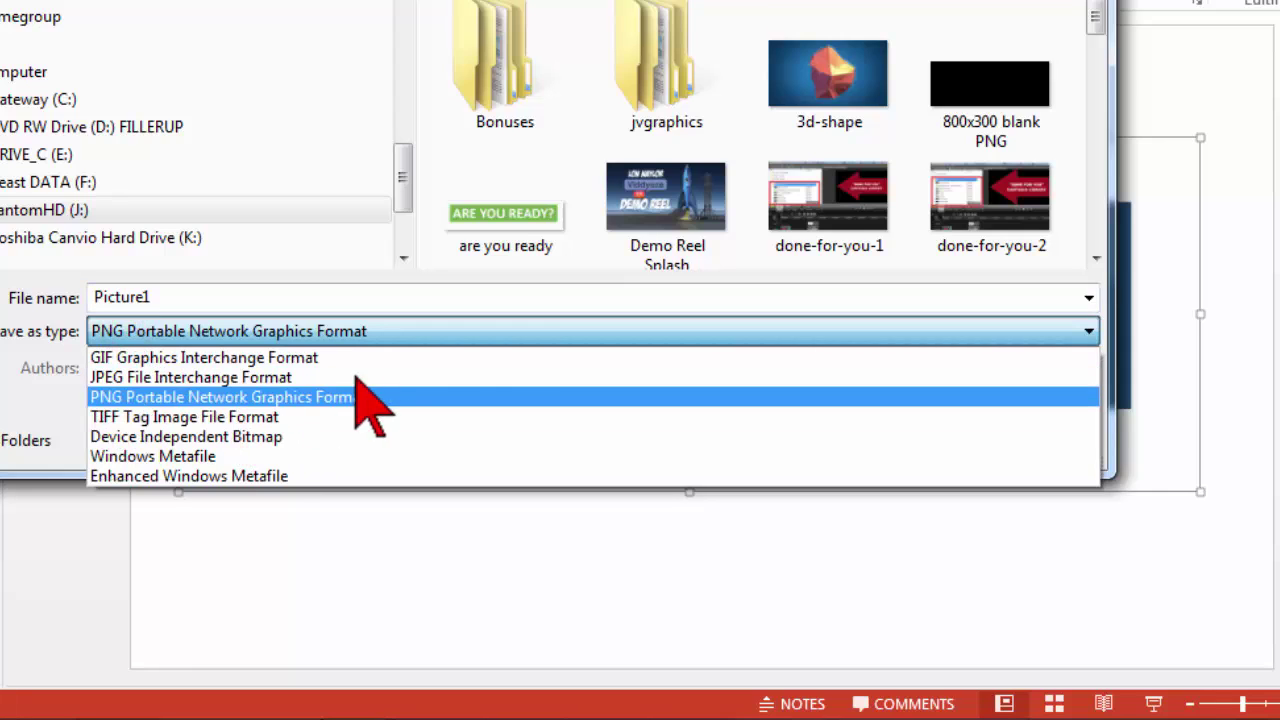
{"action": "left_click", "coordinate": [346, 333]}
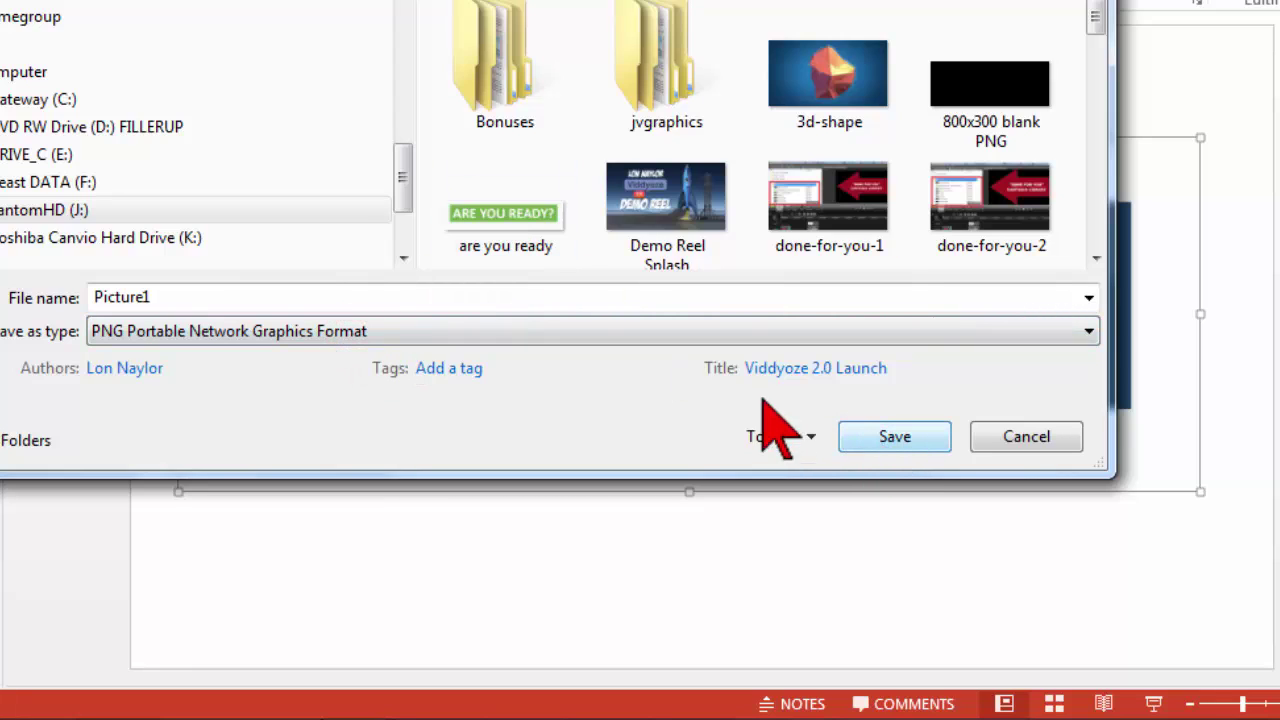
{"action": "left_click", "coordinate": [895, 436]}
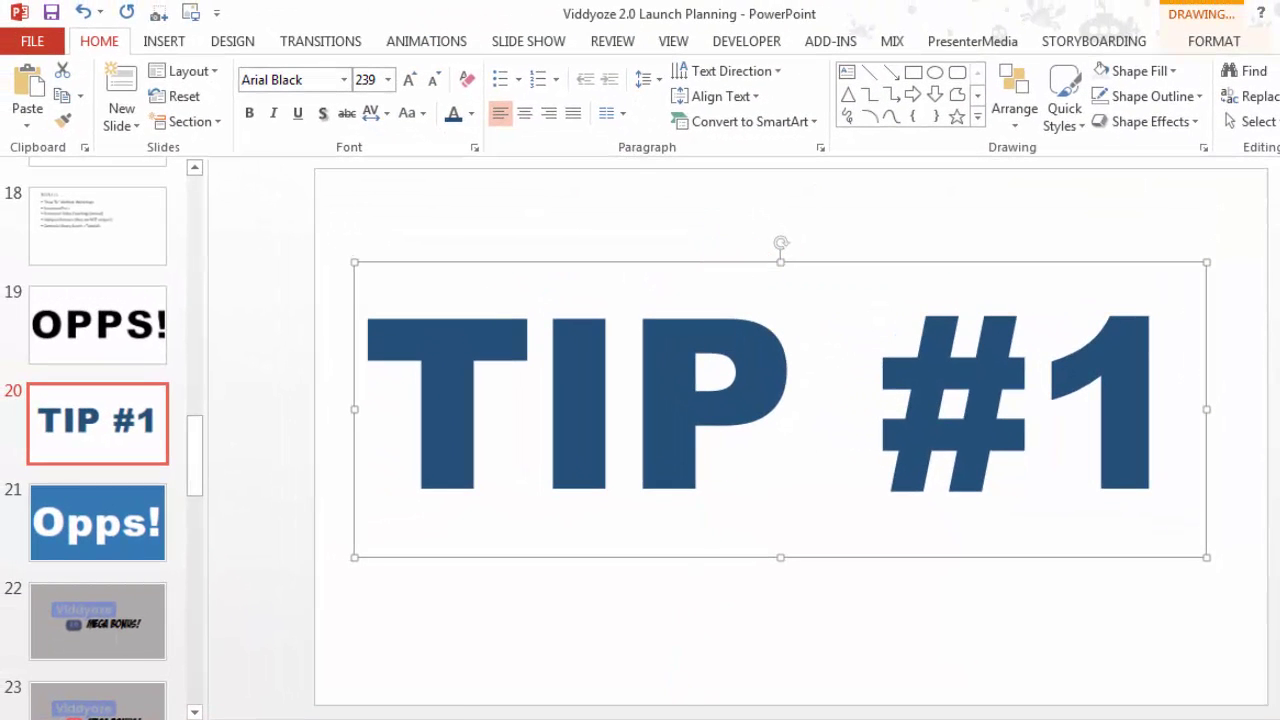
Step: Switch to Chrome, go to the Viddyoze videos page and start creating a new video
{"action": "left_click", "coordinate": [300, 640]}
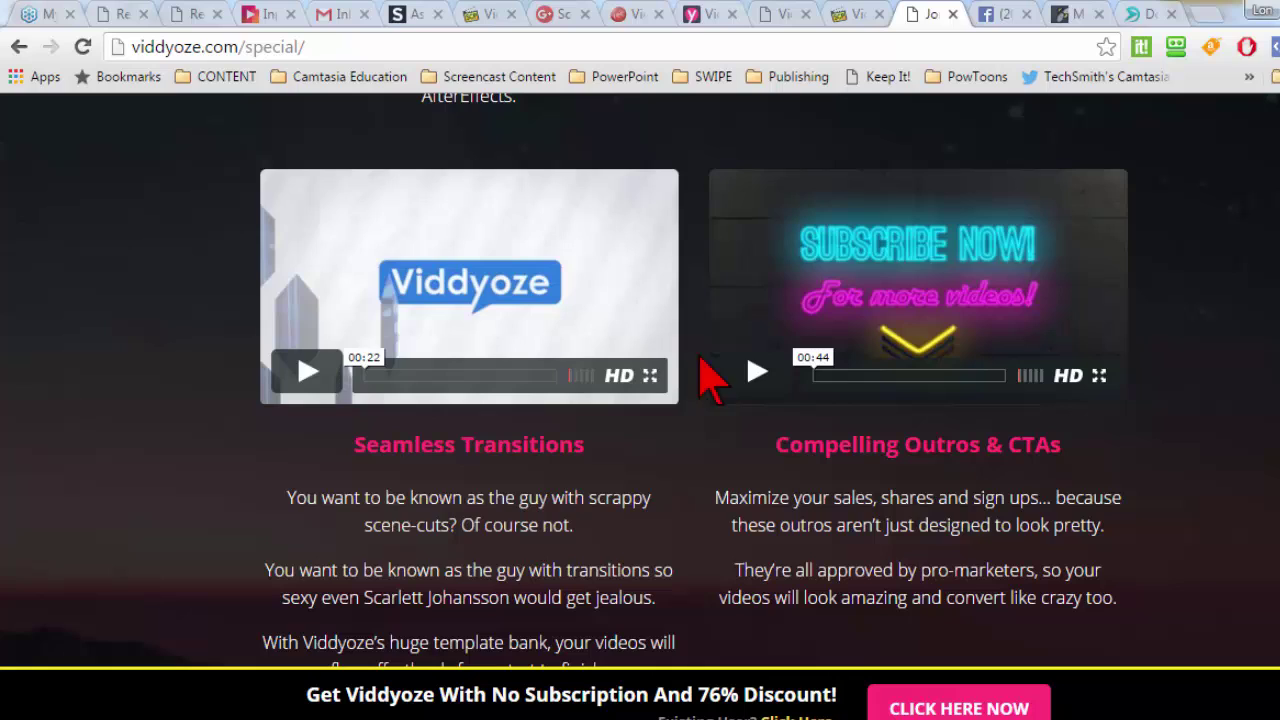
{"action": "left_click", "coordinate": [695, 16]}
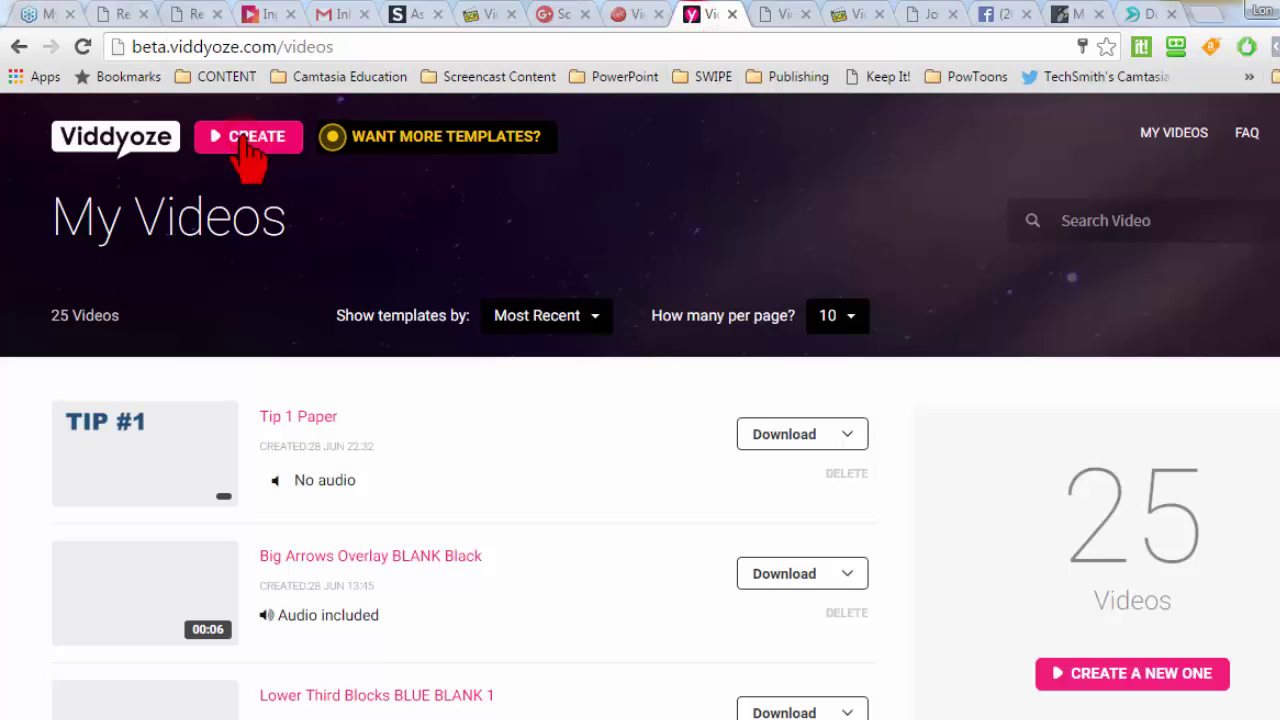
{"action": "left_click", "coordinate": [242, 140]}
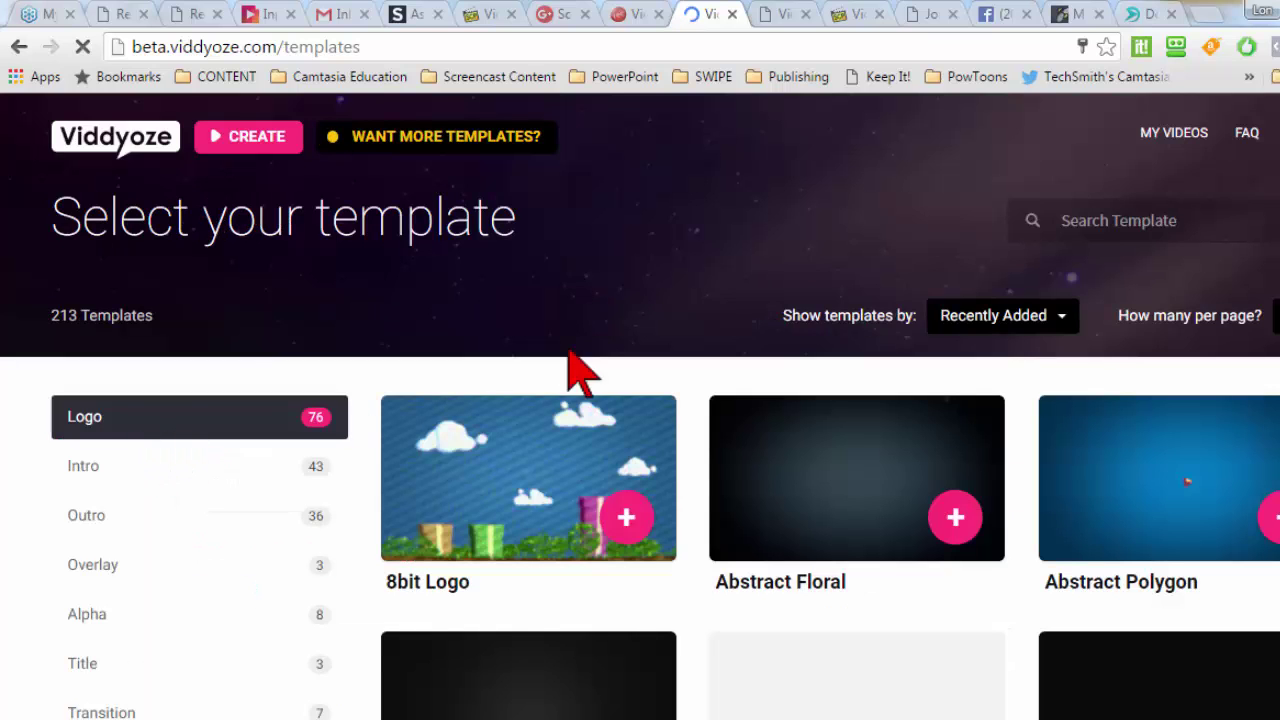
Step: Choose the Bullet Fracture Logo template and bring up its logo image upload area
{"action": "scroll", "coordinate": [713, 252], "scroll_direction": "down", "scroll_amount": 3}
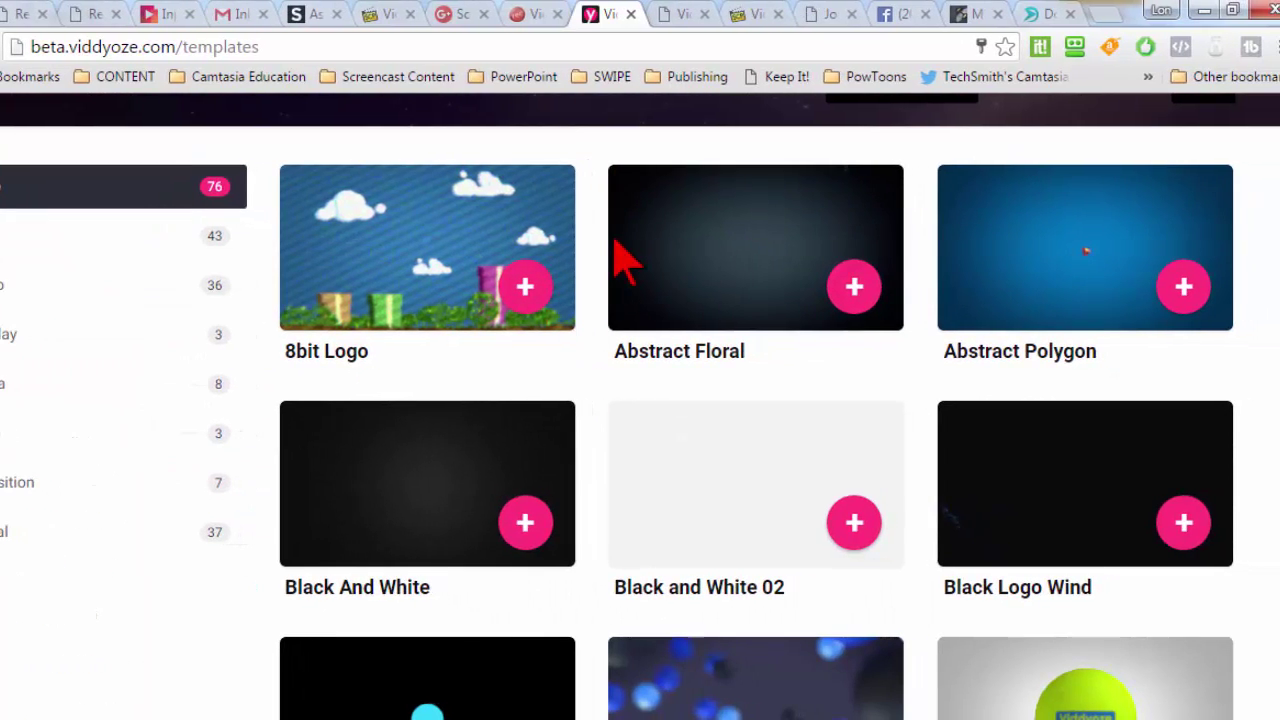
{"action": "scroll", "coordinate": [615, 245], "scroll_direction": "down", "scroll_amount": 3}
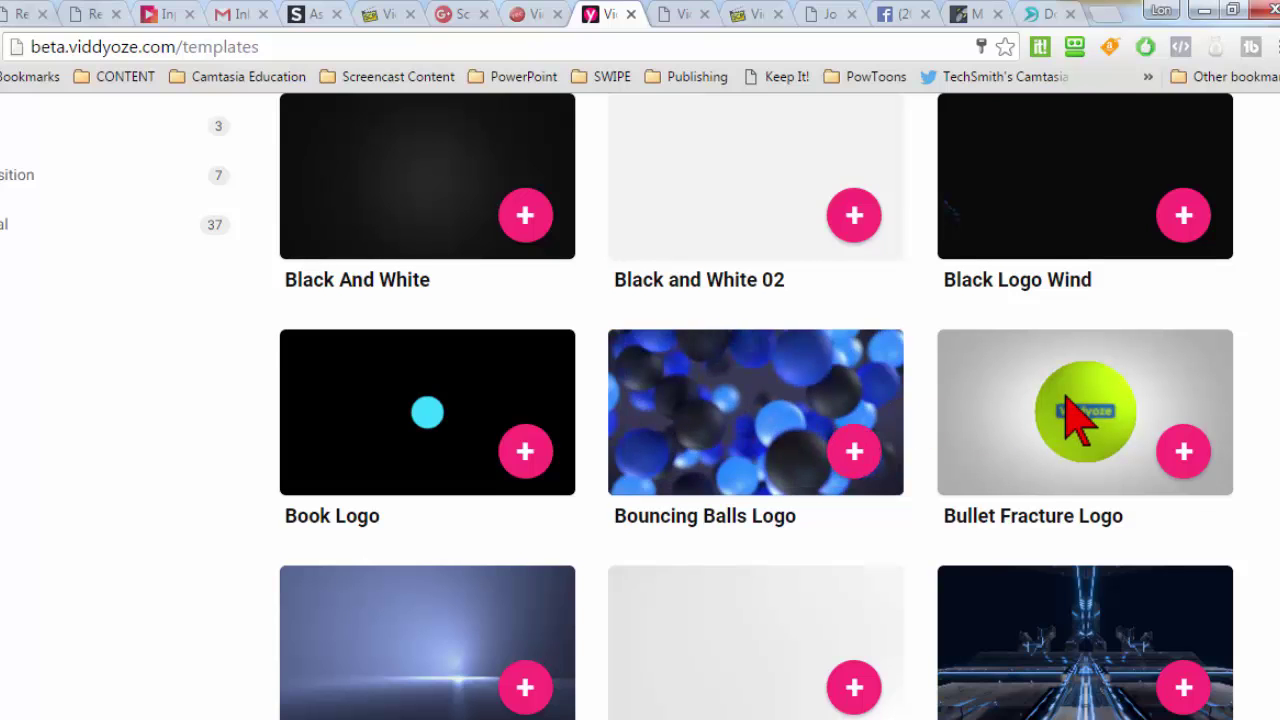
{"action": "scroll", "coordinate": [1075, 345], "scroll_direction": "down", "scroll_amount": 1}
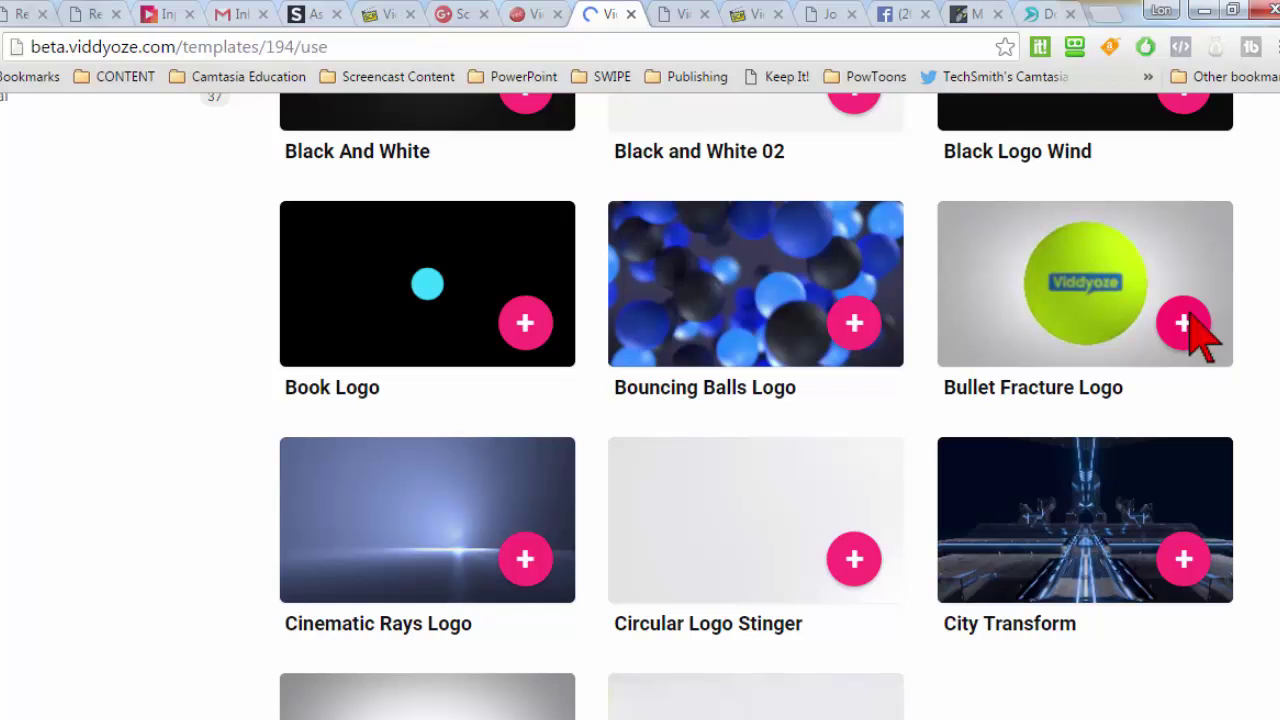
{"action": "scroll", "coordinate": [1240, 400], "scroll_direction": "down", "scroll_amount": 2}
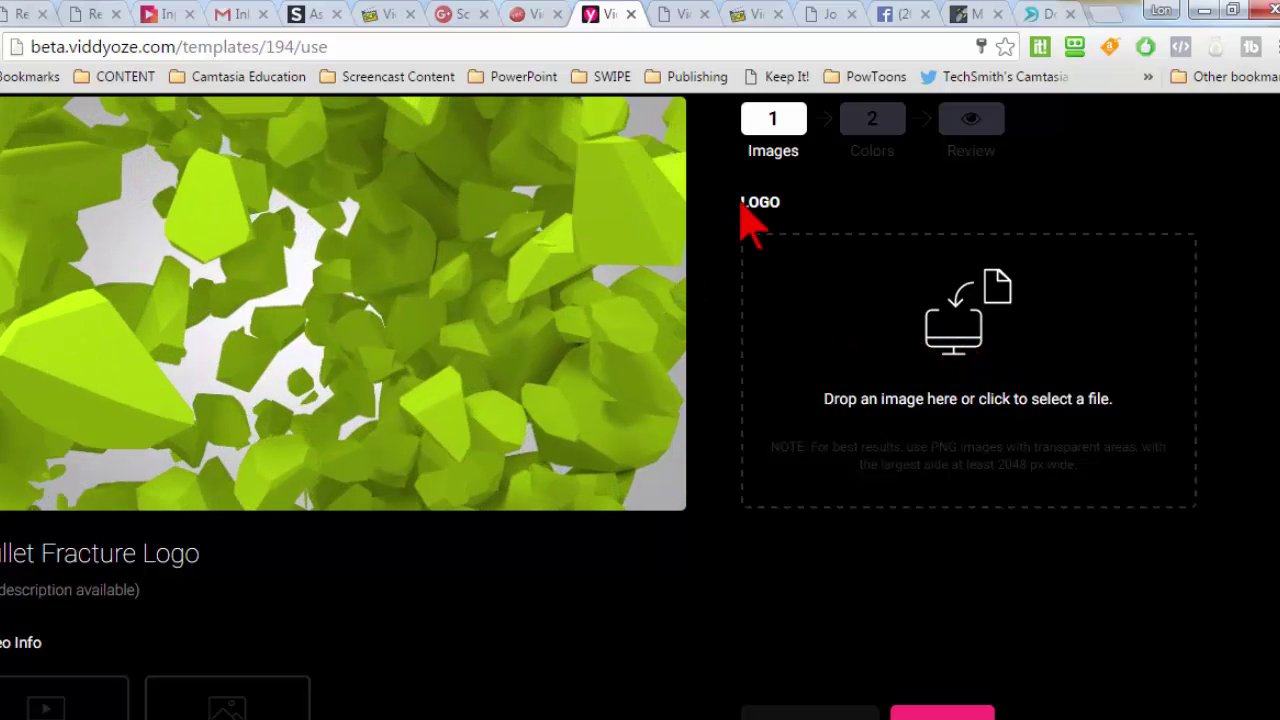
{"action": "left_click_drag", "start_coordinate": [740, 202], "coordinate": [816, 203]}
{"action": "left_click", "coordinate": [816, 202]}
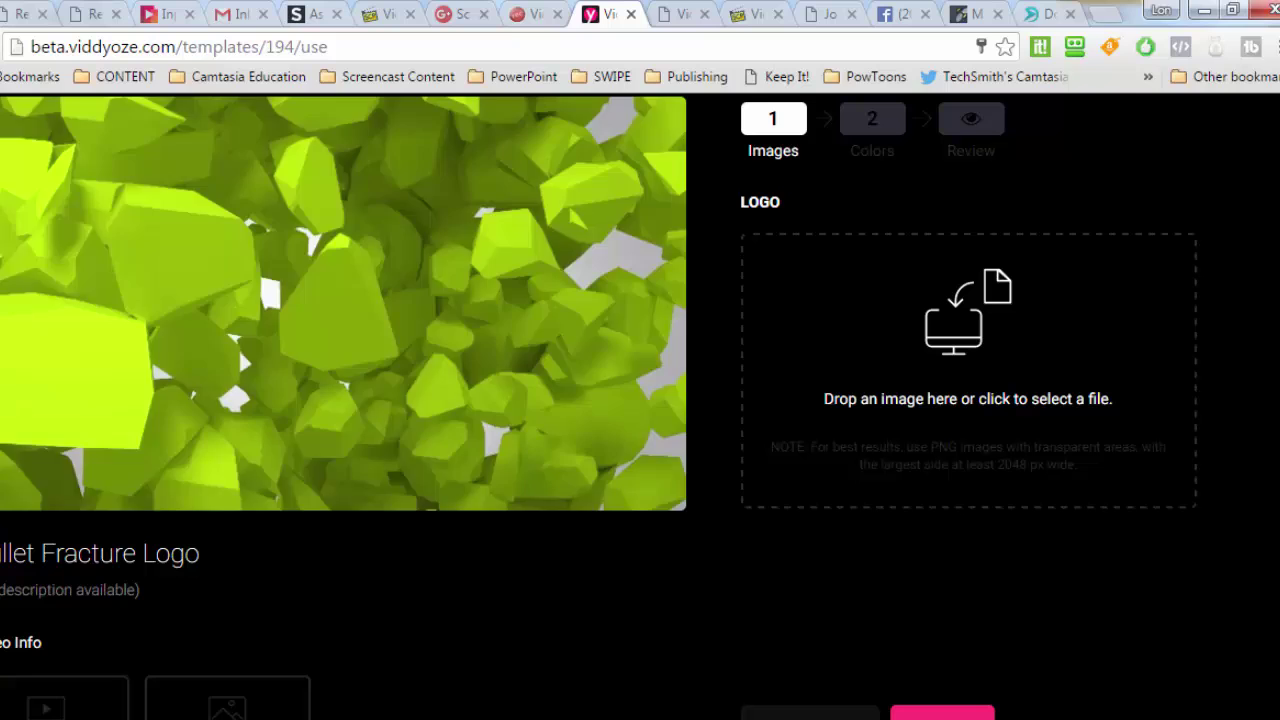
Step: Switch to PowerPoint, check which folder the TIP #1 picture is saved in, and cancel saving it again
{"action": "left_click", "coordinate": [462, 670]}
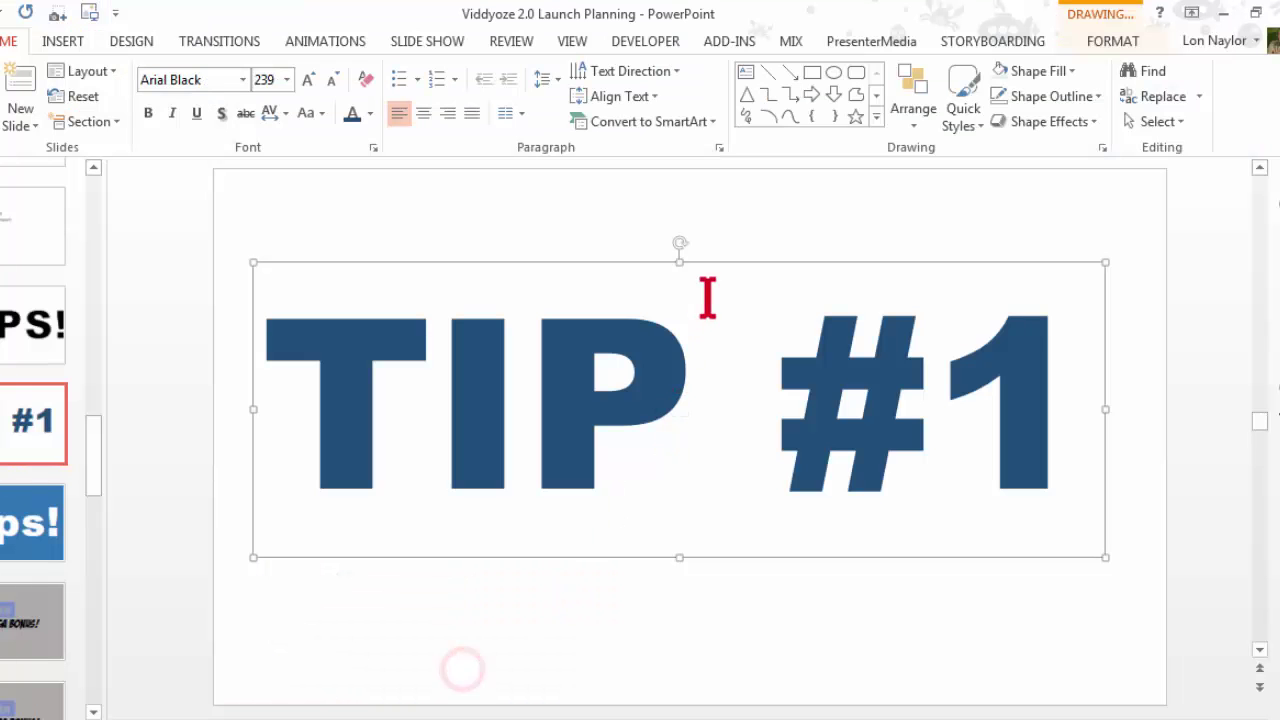
{"action": "right_click", "coordinate": [714, 261]}
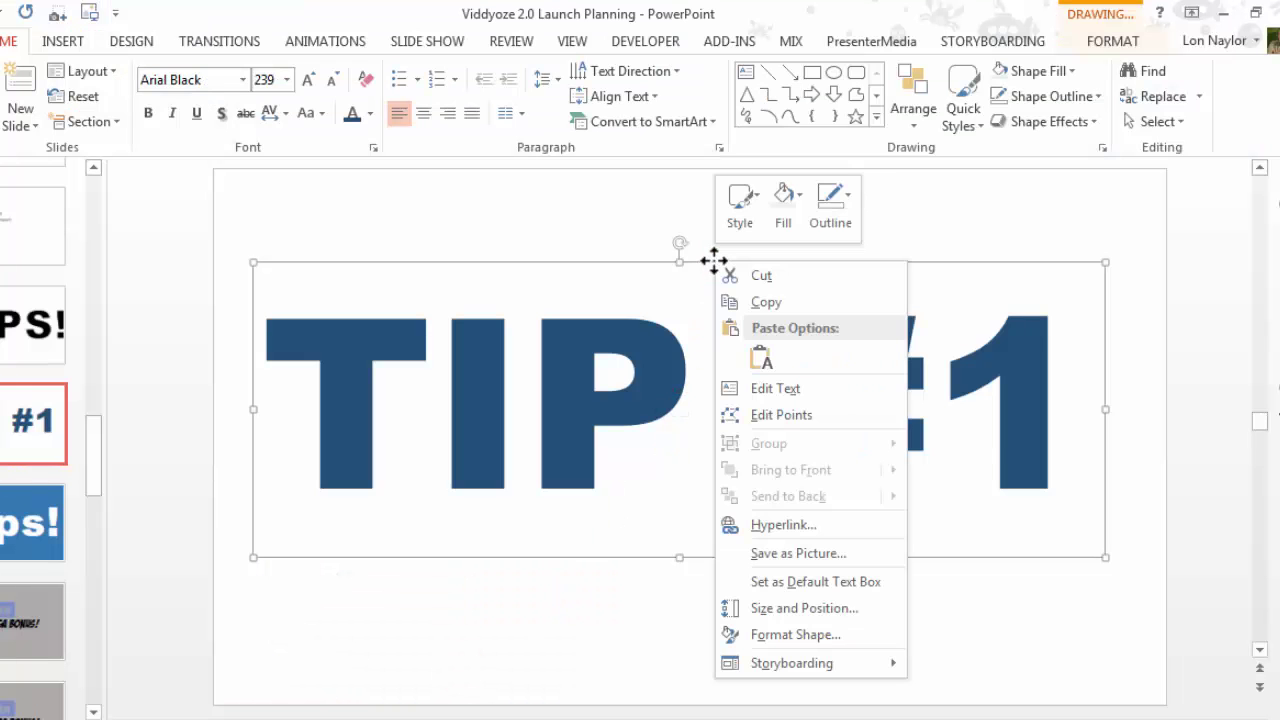
{"action": "left_click", "coordinate": [799, 553]}
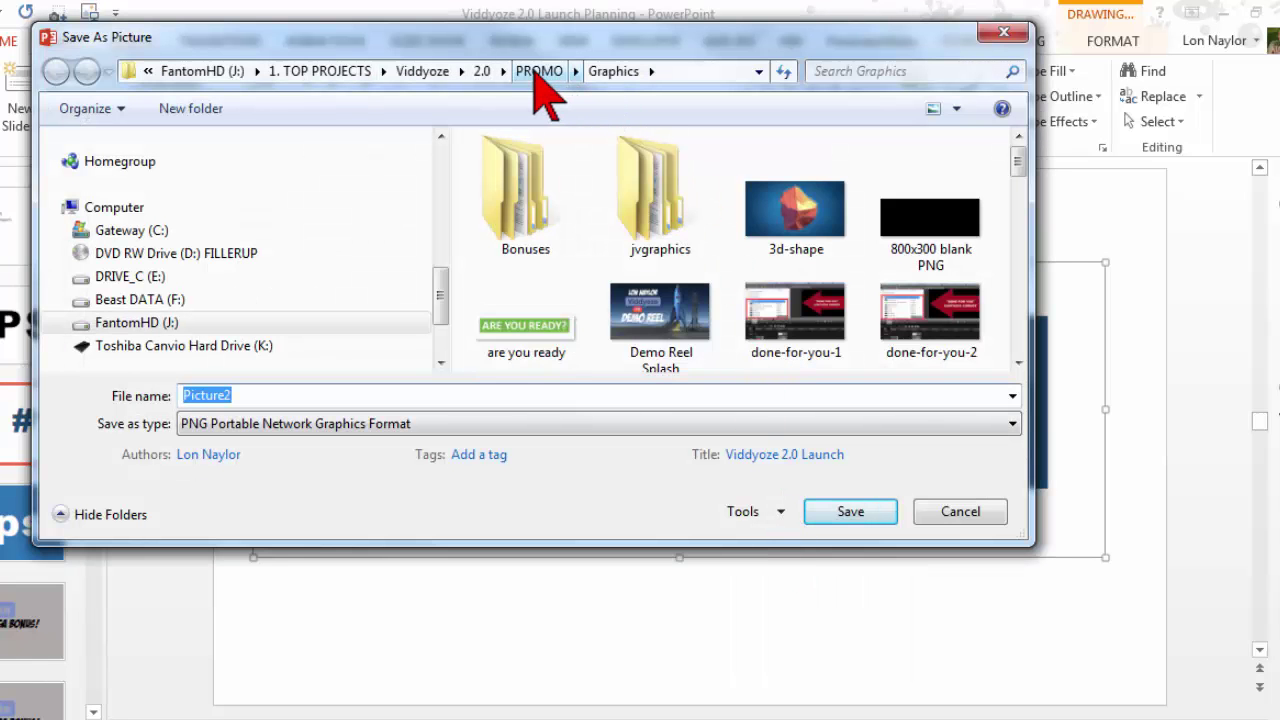
{"action": "left_click", "coordinate": [937, 507]}
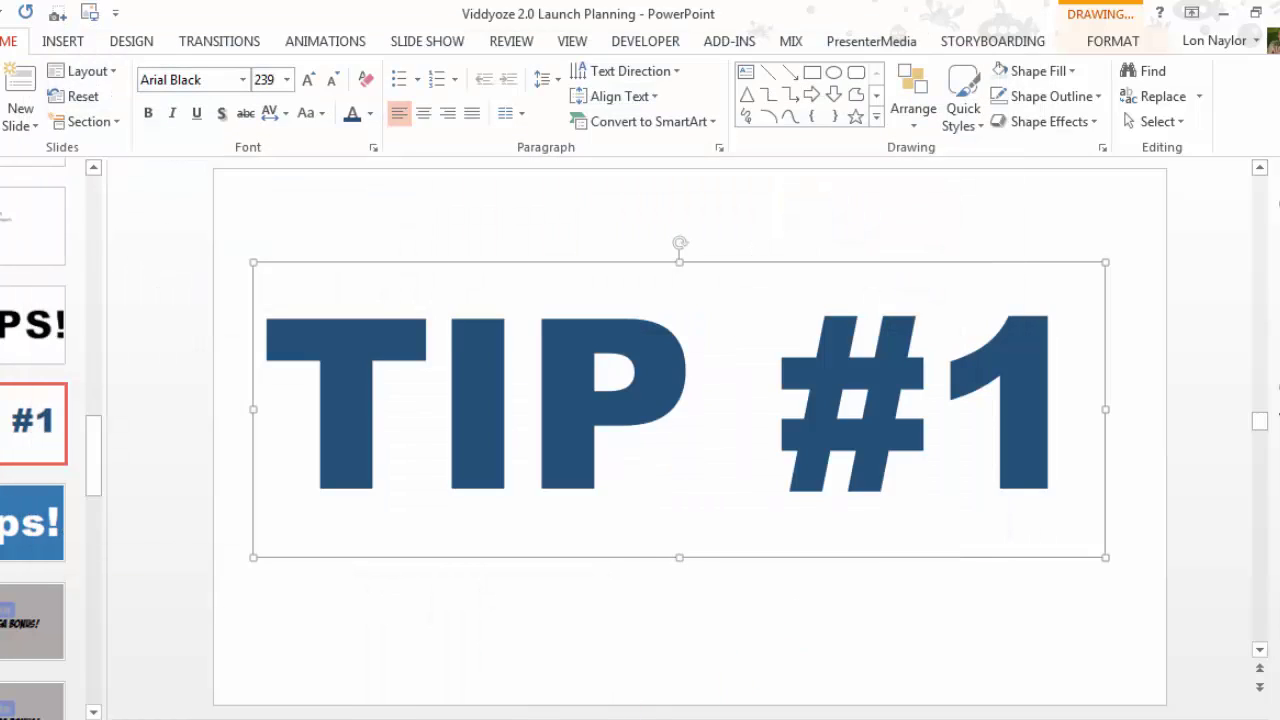
Step: Switch to the Graphics folder in Windows Explorer and select the Picture1 image
{"action": "mouse_move", "coordinate": [320, 718]}
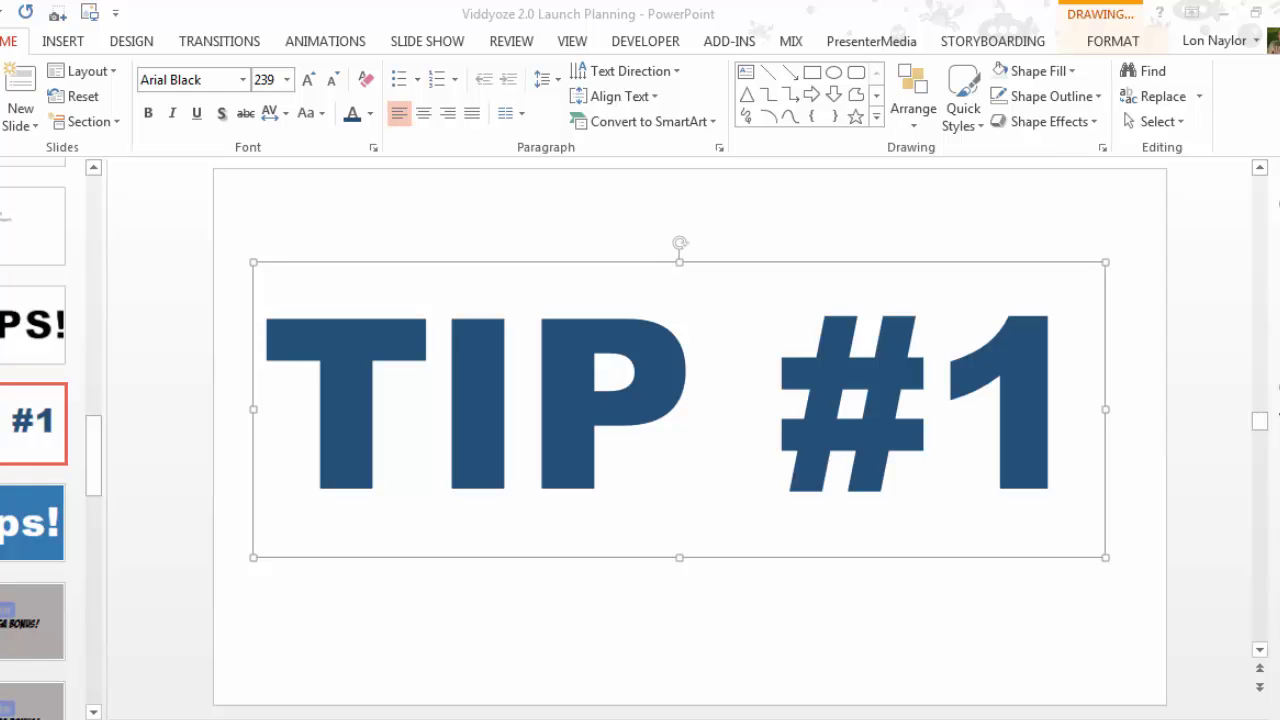
{"action": "key", "text": "alt+Tab"}
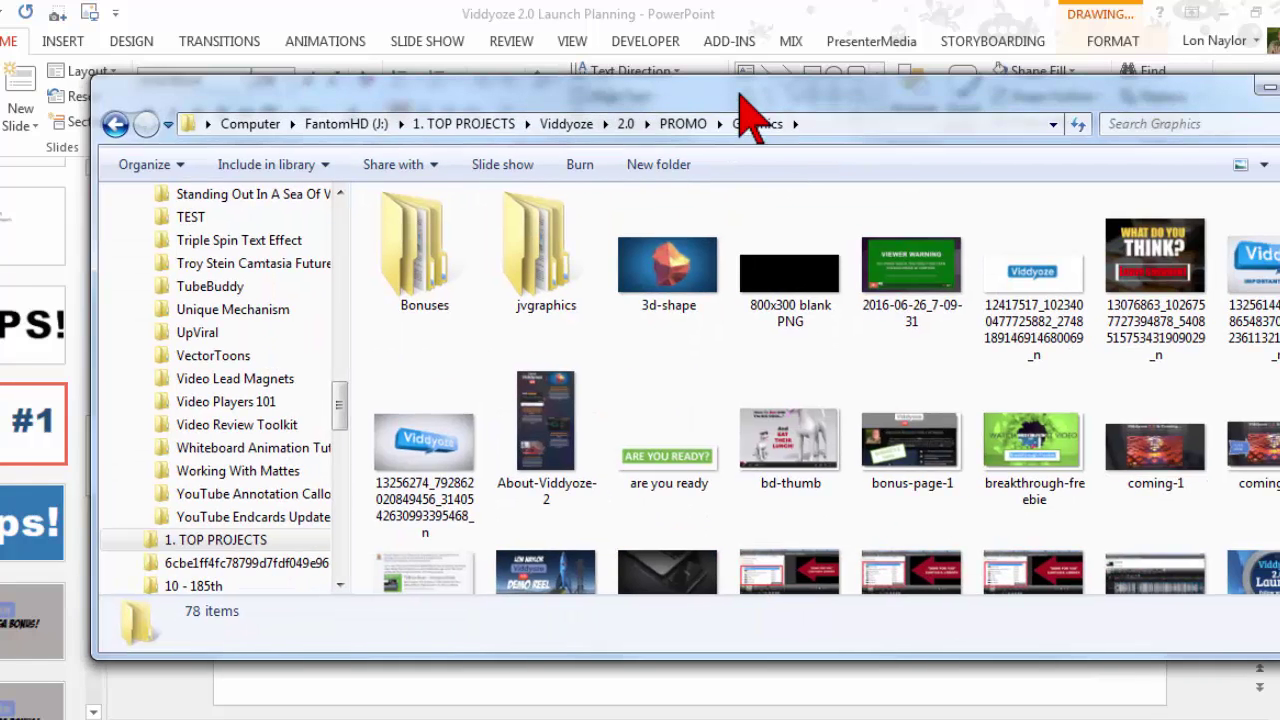
{"action": "scroll", "coordinate": [855, 400], "scroll_direction": "down", "scroll_amount": 10}
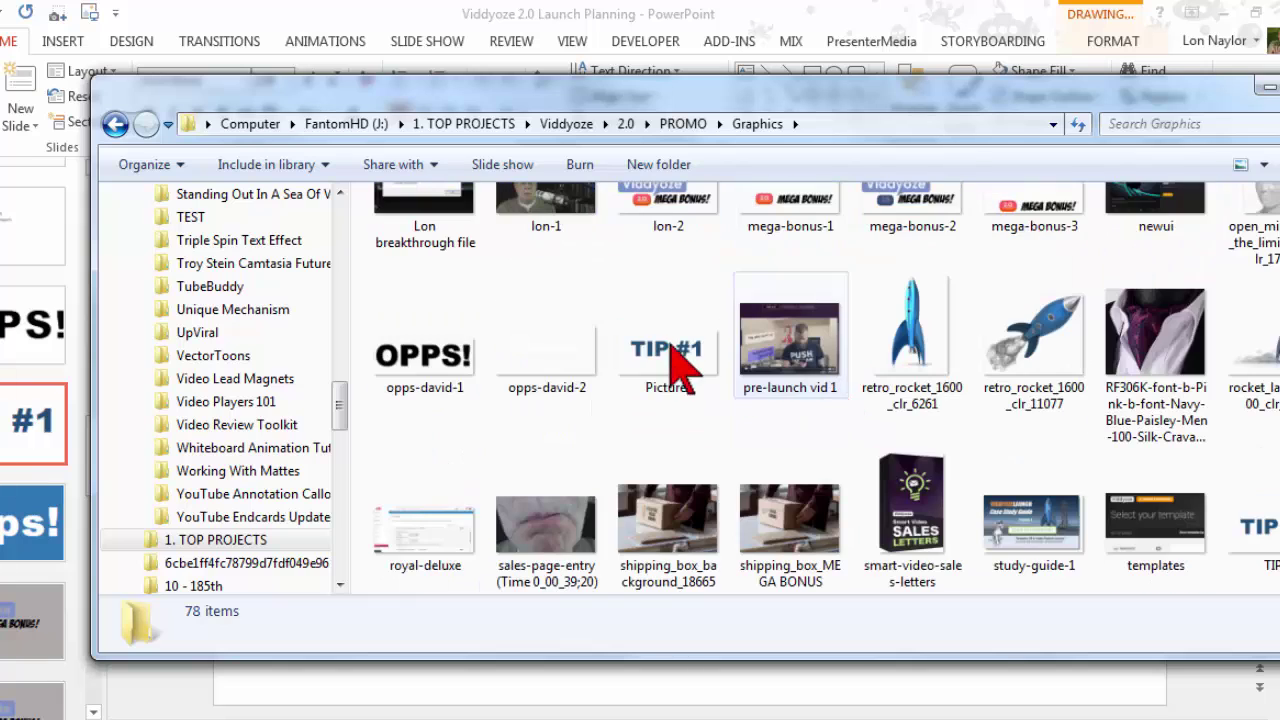
{"action": "left_click", "coordinate": [675, 370]}
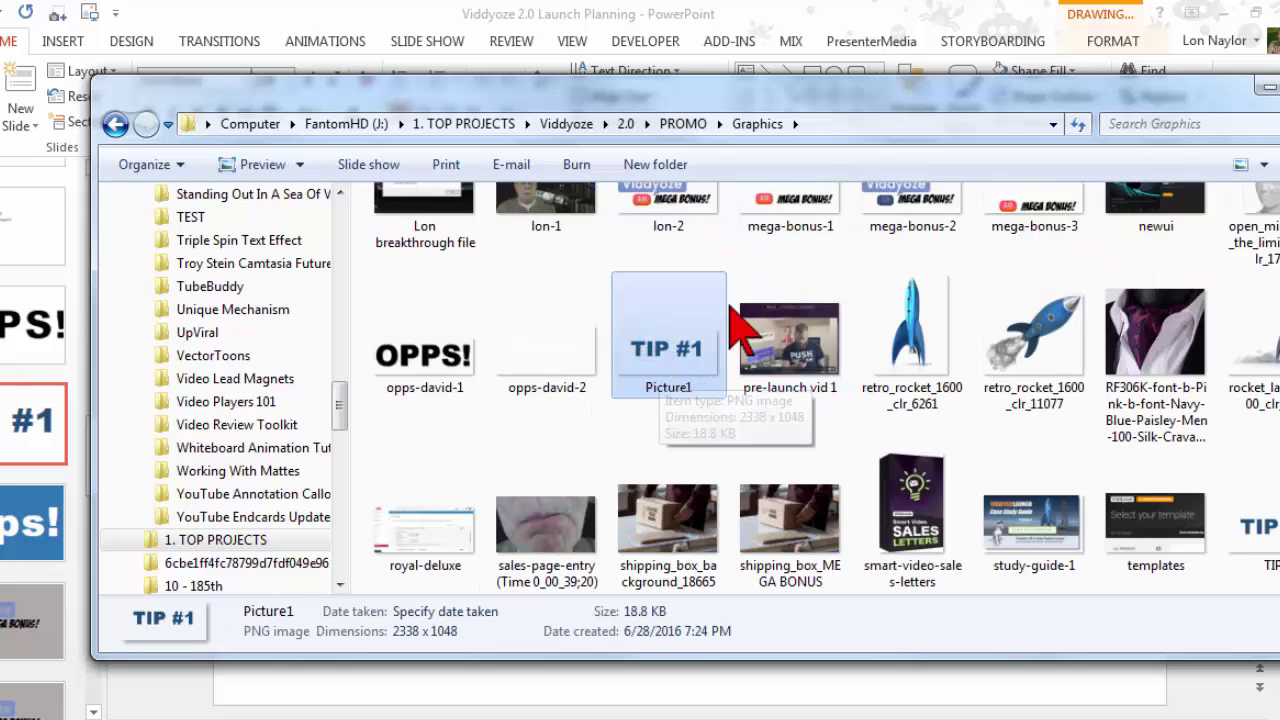
Step: Place the Explorer window over the template page in Chrome and upload Picture1 as the template's logo image
{"action": "key", "text": "alt+Tab"}
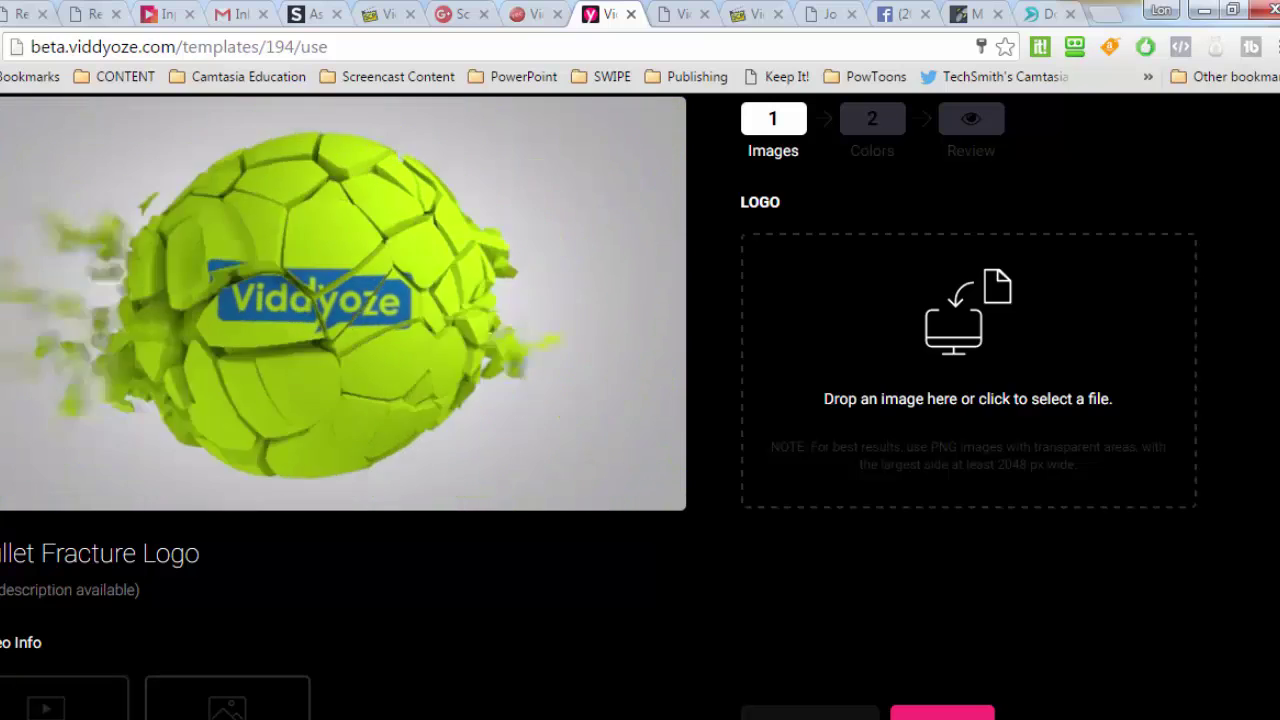
{"action": "key", "text": "alt+Tab"}
{"action": "left_click_drag", "start_coordinate": [666, 103], "coordinate": [705, 395]}
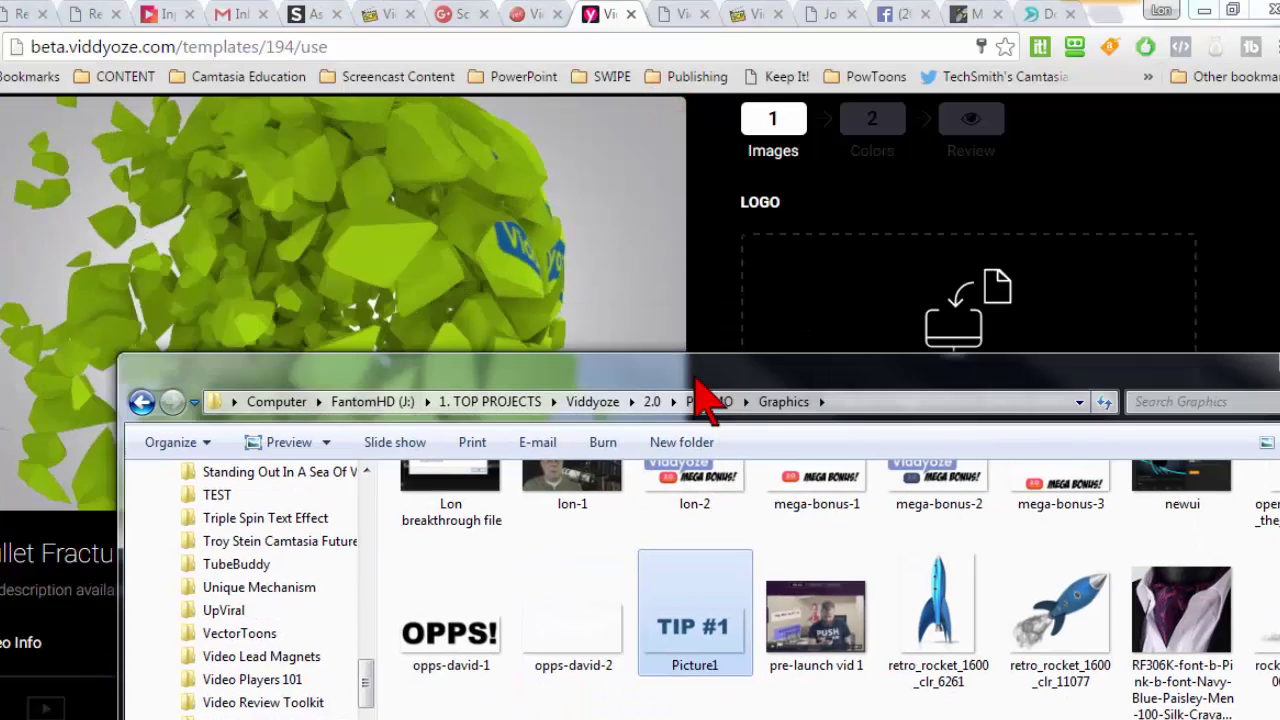
{"action": "left_click_drag", "start_coordinate": [690, 668], "coordinate": [858, 338]}
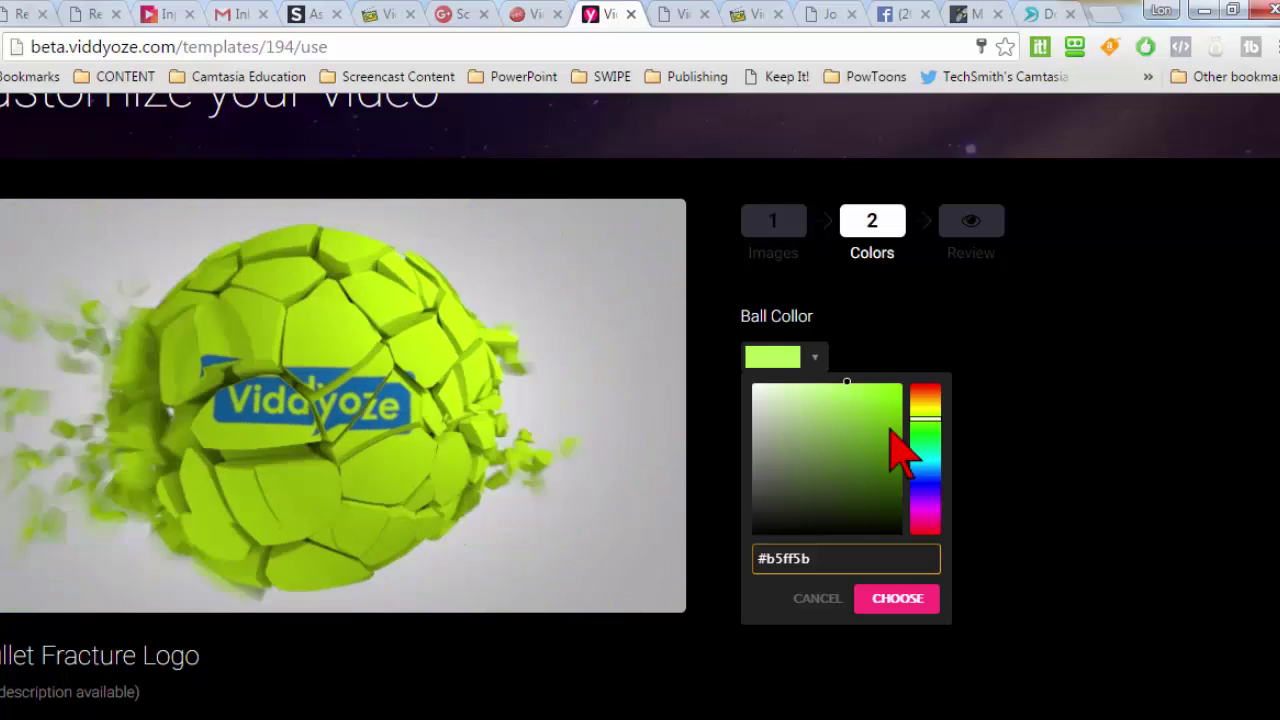
Step: Change the template's ball color to pink, #ff5b86
{"action": "left_click", "coordinate": [925, 530]}
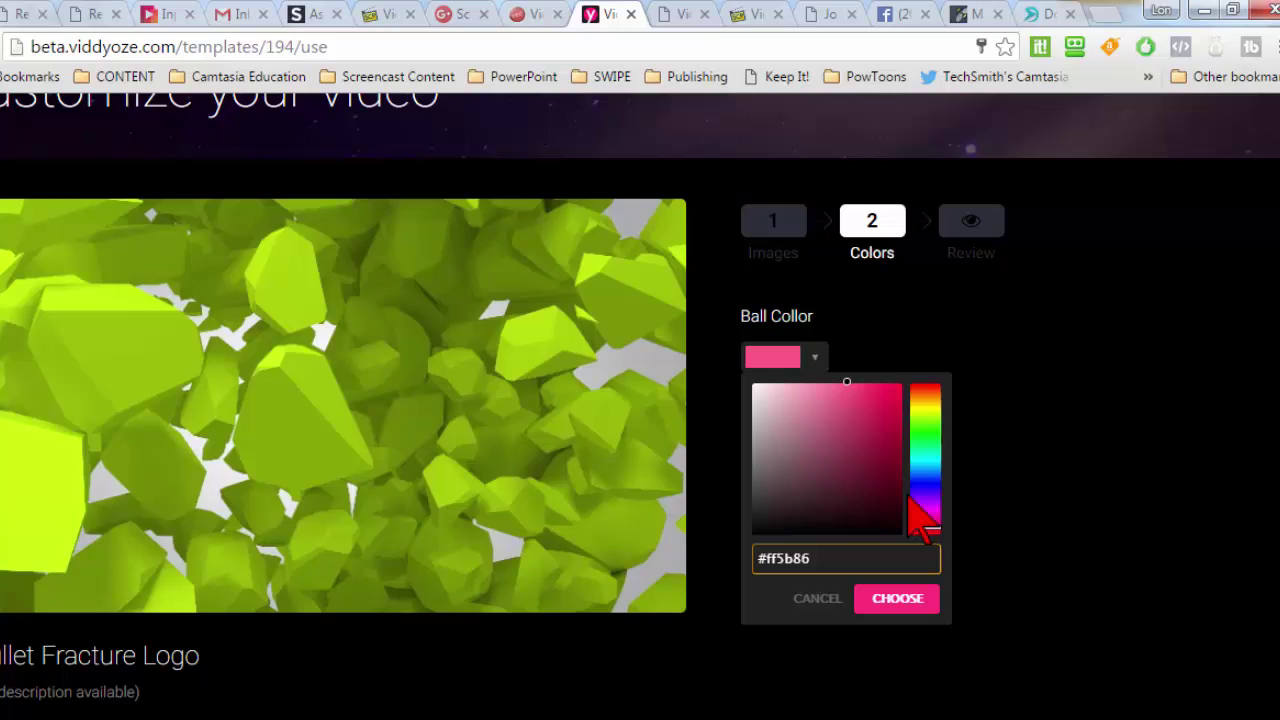
Step: Look at the TIP #1 slide in PowerPoint and return to the template's color settings in Chrome
{"action": "mouse_move", "coordinate": [531, 719]}
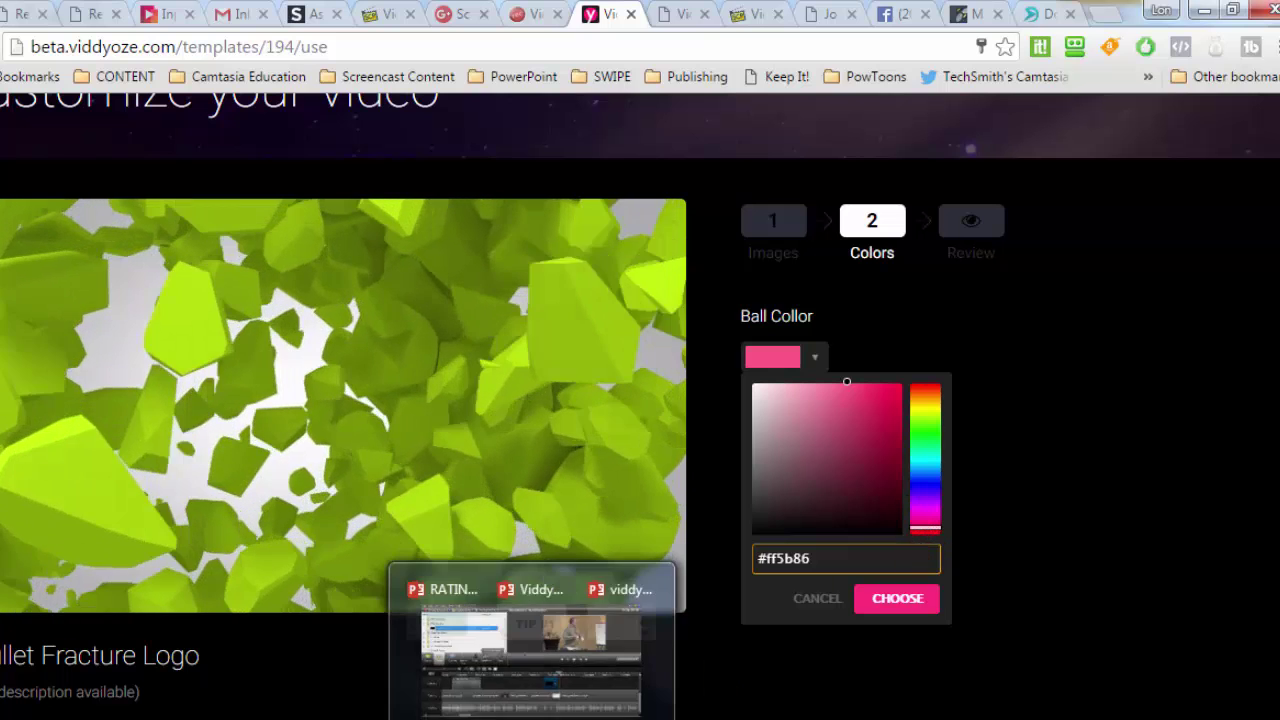
{"action": "left_click", "coordinate": [416, 677]}
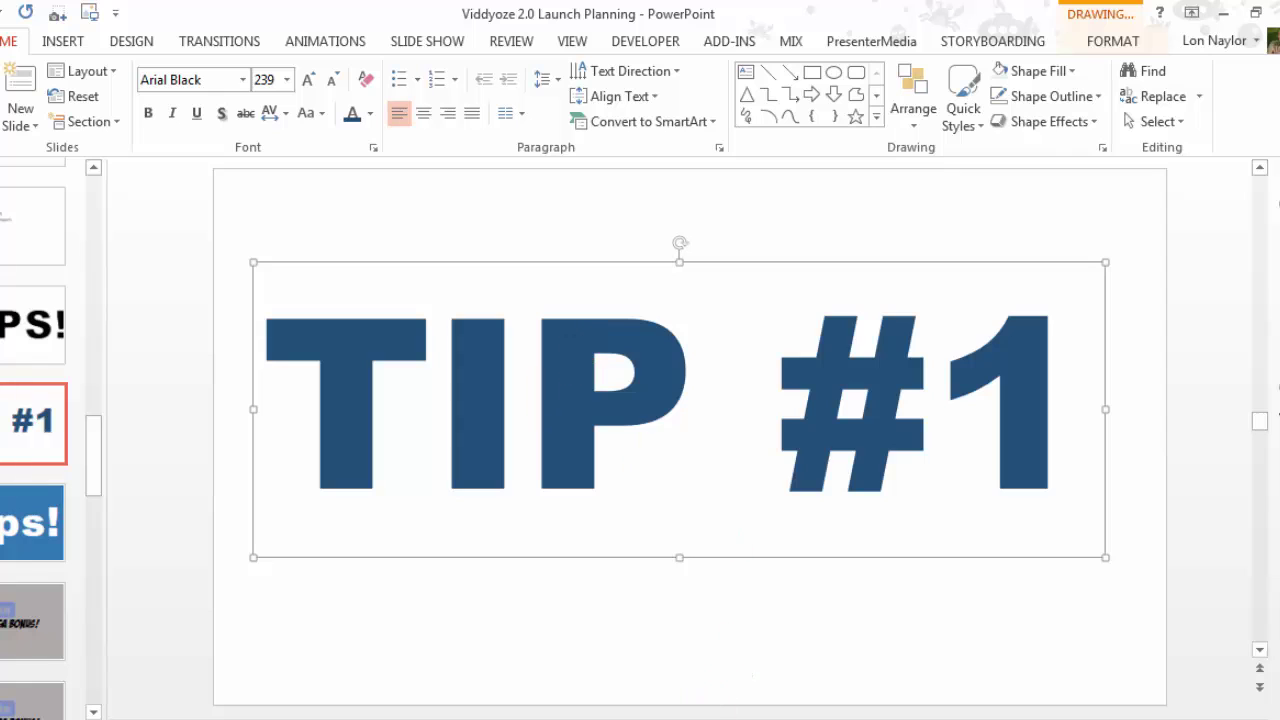
{"action": "mouse_move", "coordinate": [608, 719]}
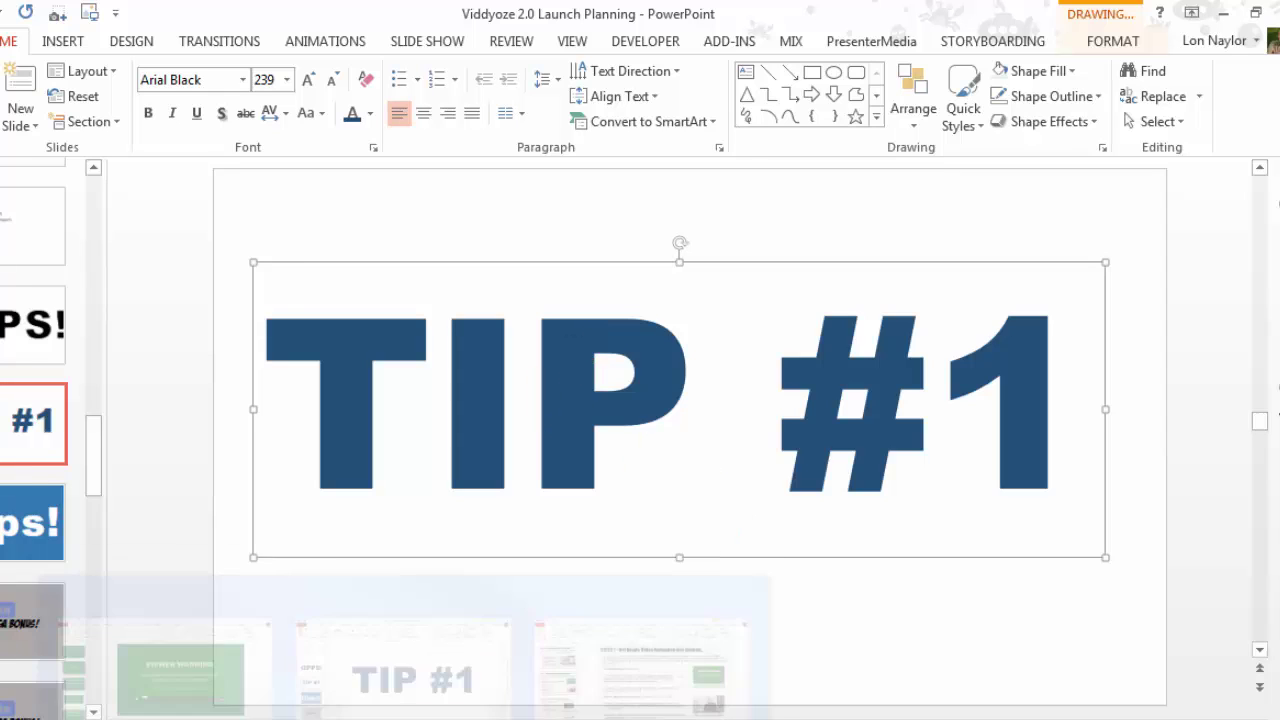
{"action": "left_click", "coordinate": [180, 690]}
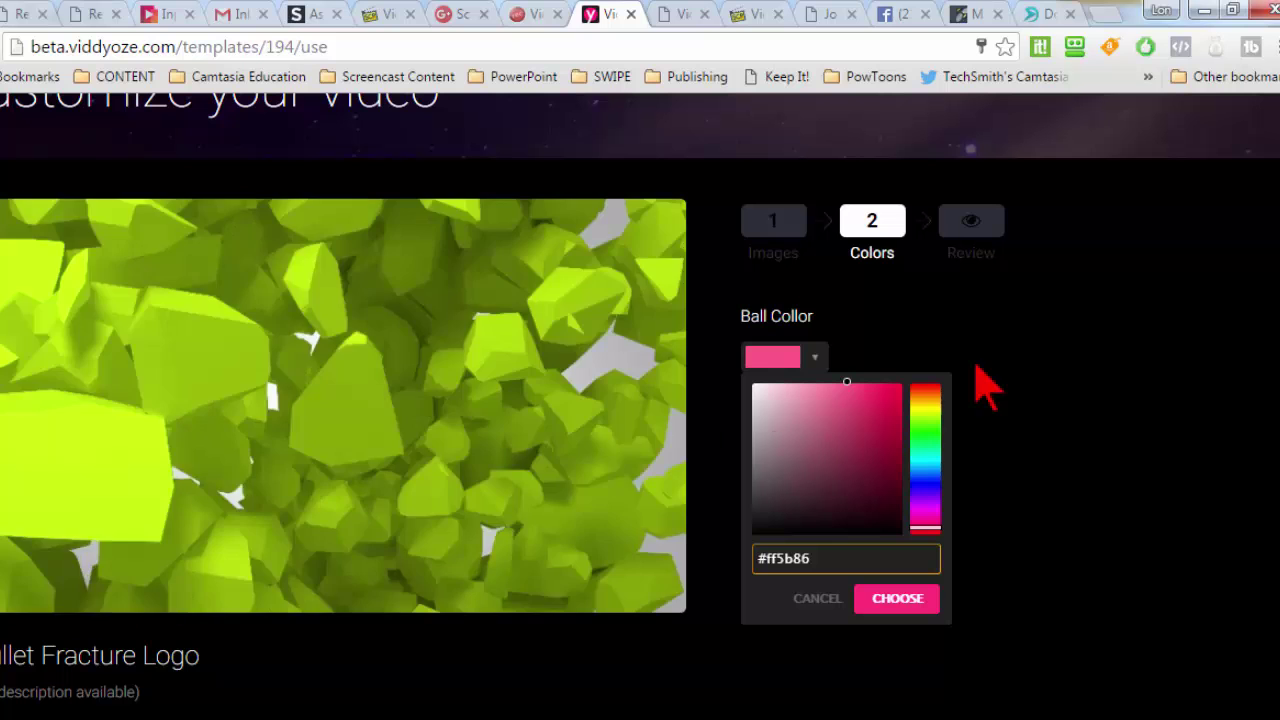
Step: Close the ball color picker without choosing the pink, proceed to the review stage and name the video Blue Bullet
{"action": "left_click", "coordinate": [1065, 366]}
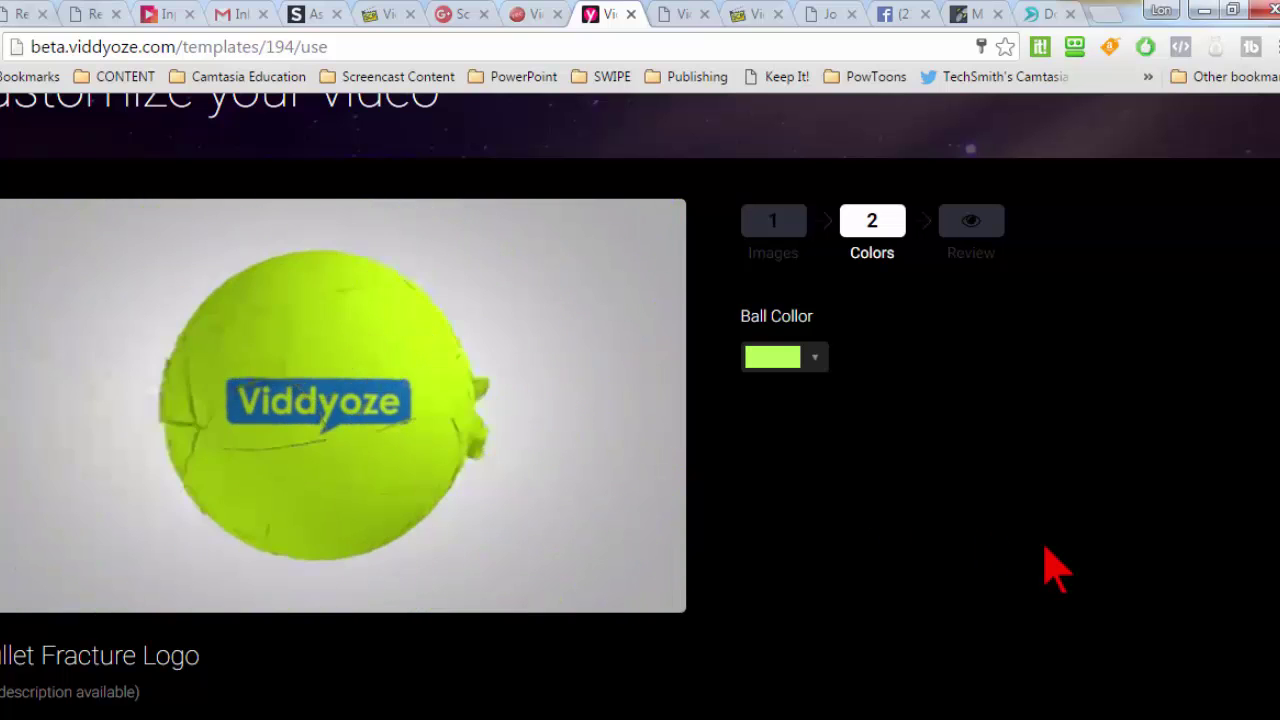
{"action": "scroll", "coordinate": [1050, 565], "scroll_direction": "down", "scroll_amount": 3}
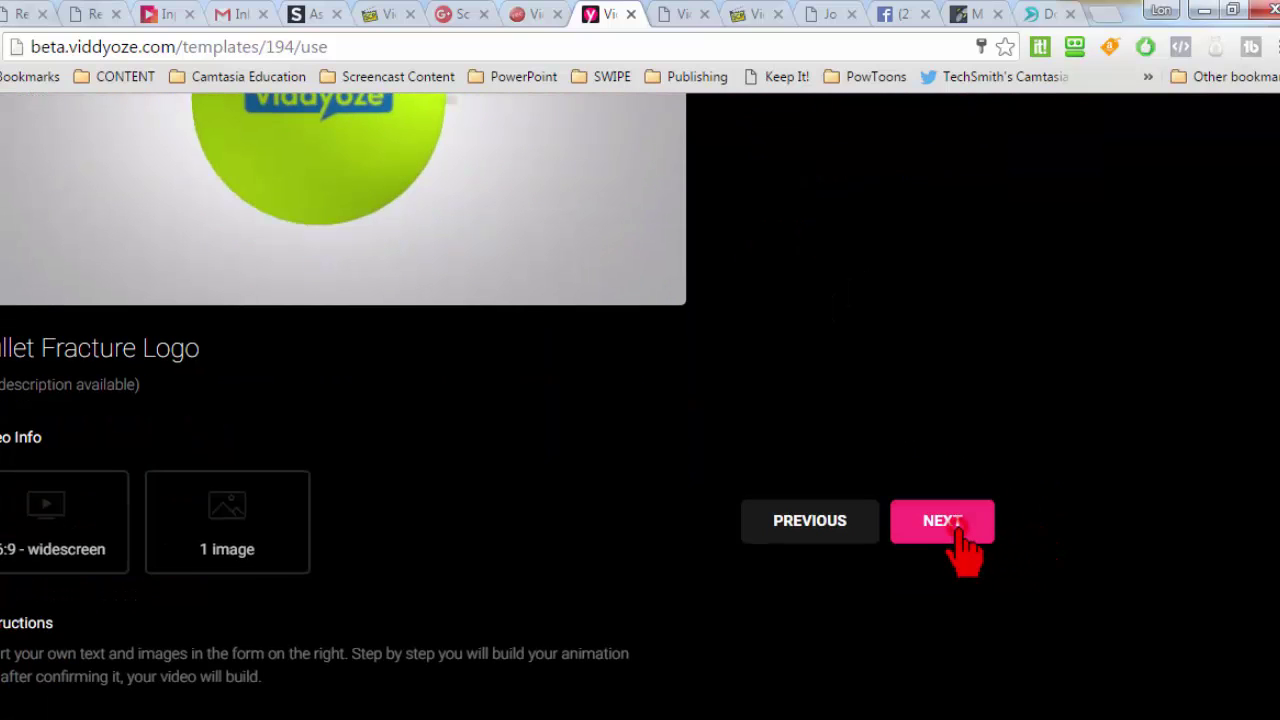
{"action": "left_click", "coordinate": [960, 530]}
{"action": "left_click", "coordinate": [846, 172]}
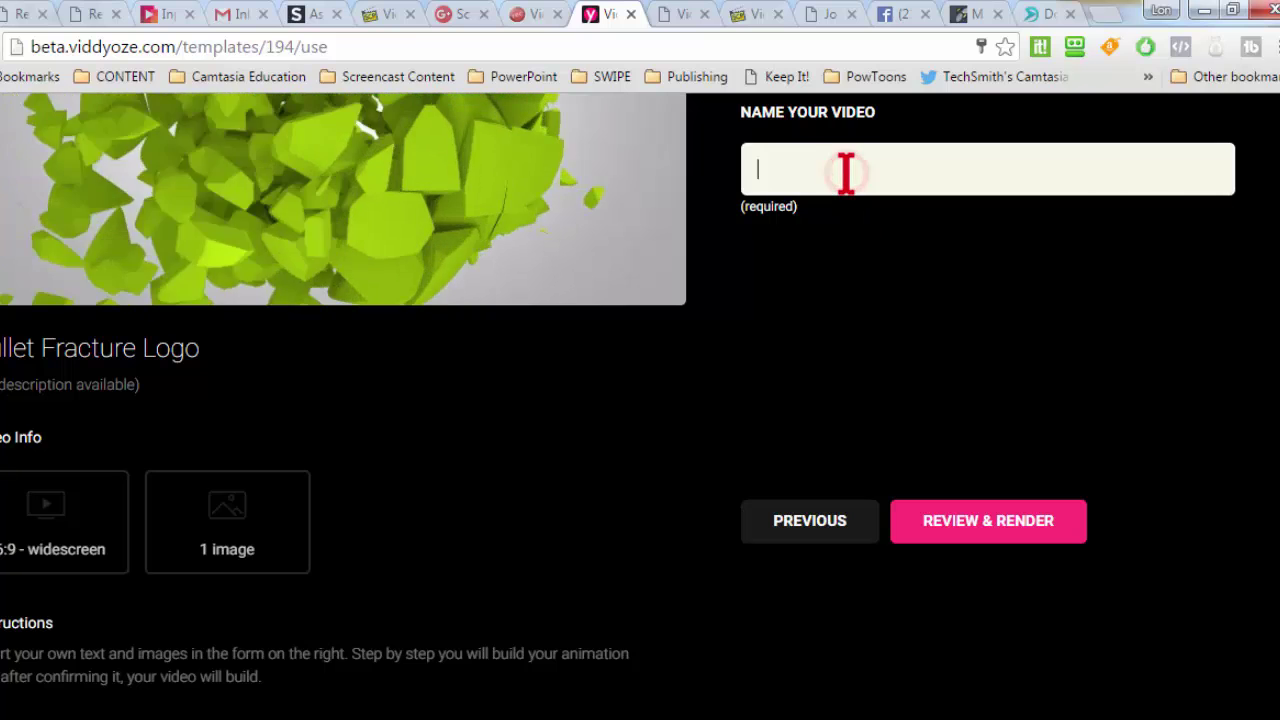
{"action": "type", "text": "Blue"}
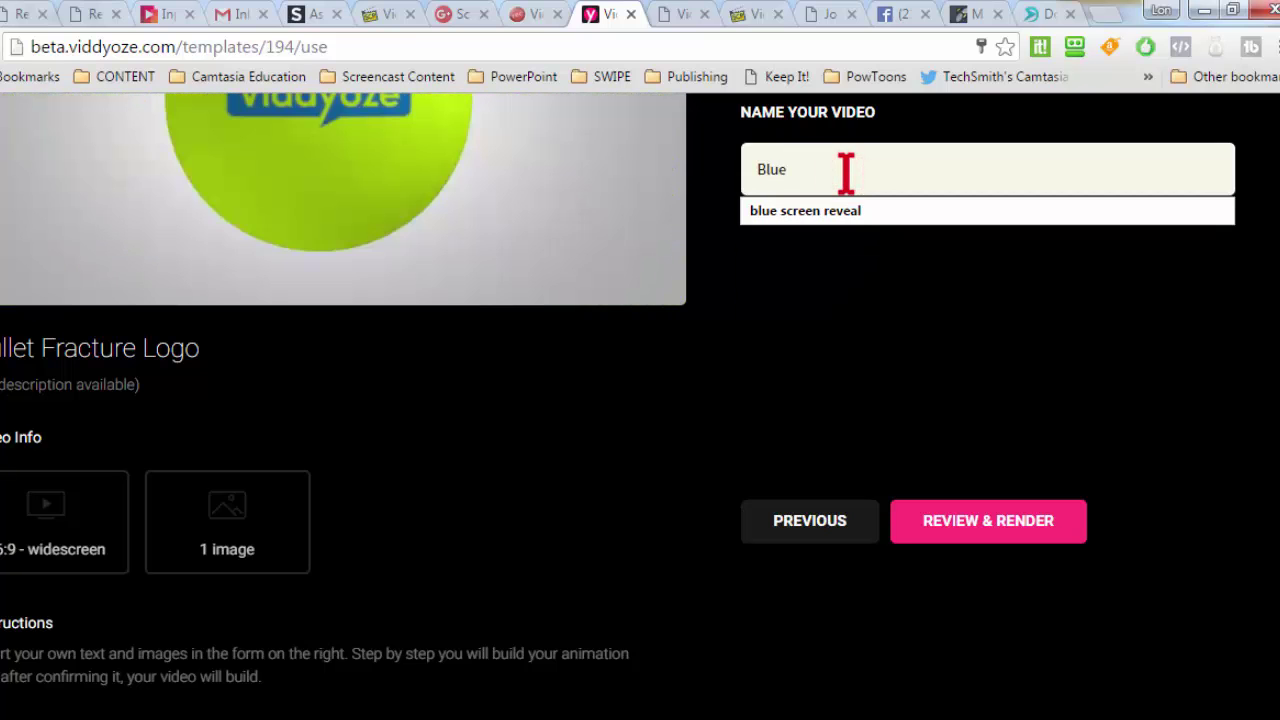
{"action": "type", "text": " Bullet"}
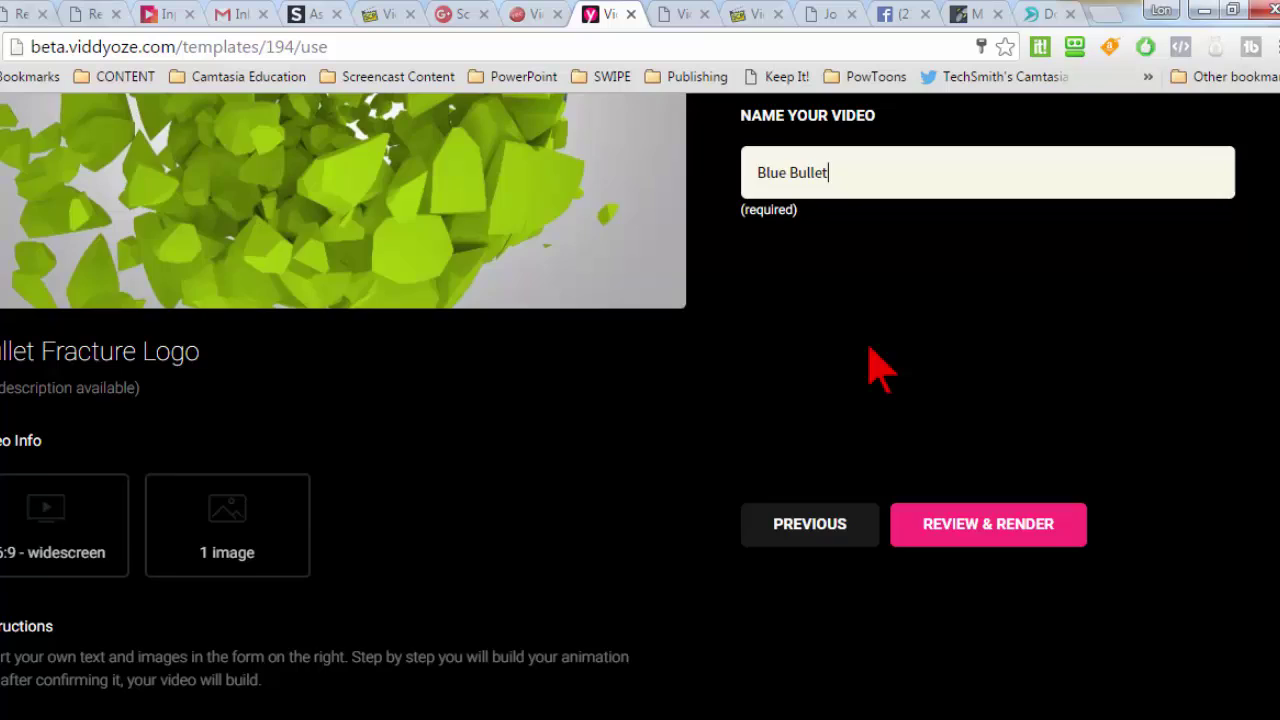
{"action": "scroll", "coordinate": [870, 360], "scroll_direction": "up", "scroll_amount": 1}
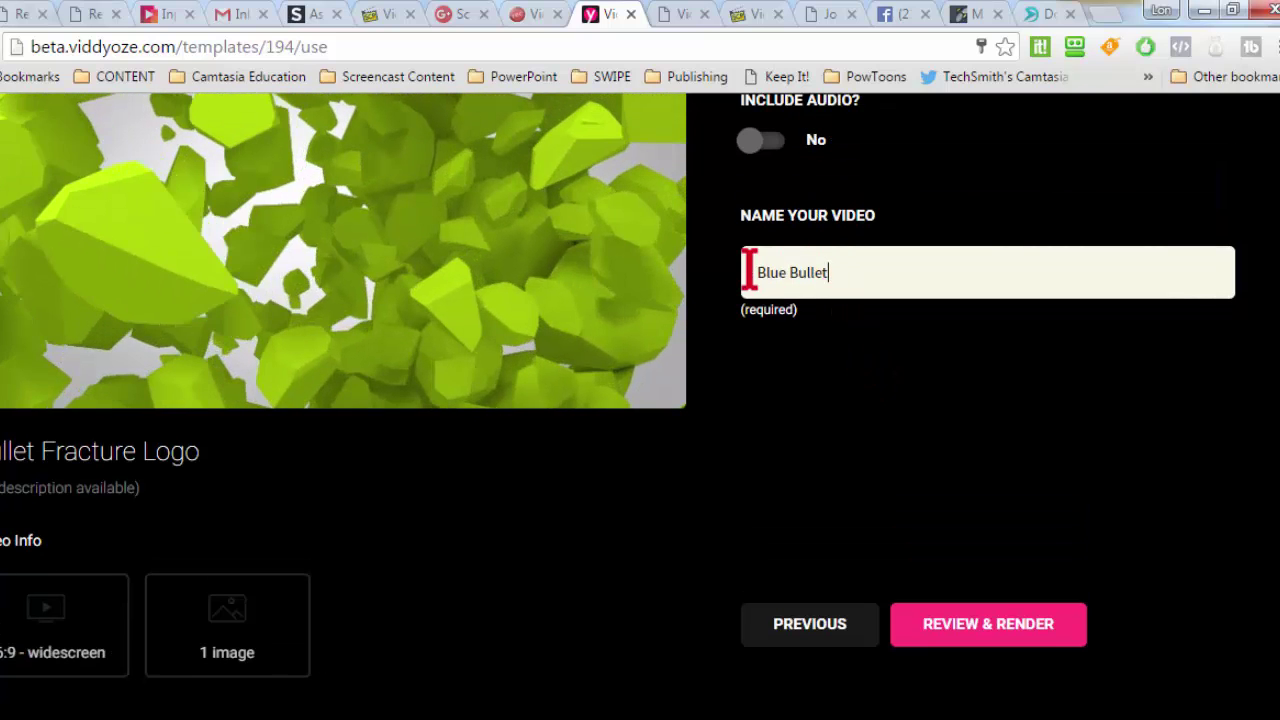
{"action": "scroll", "coordinate": [531, 294], "scroll_direction": "up", "scroll_amount": 1}
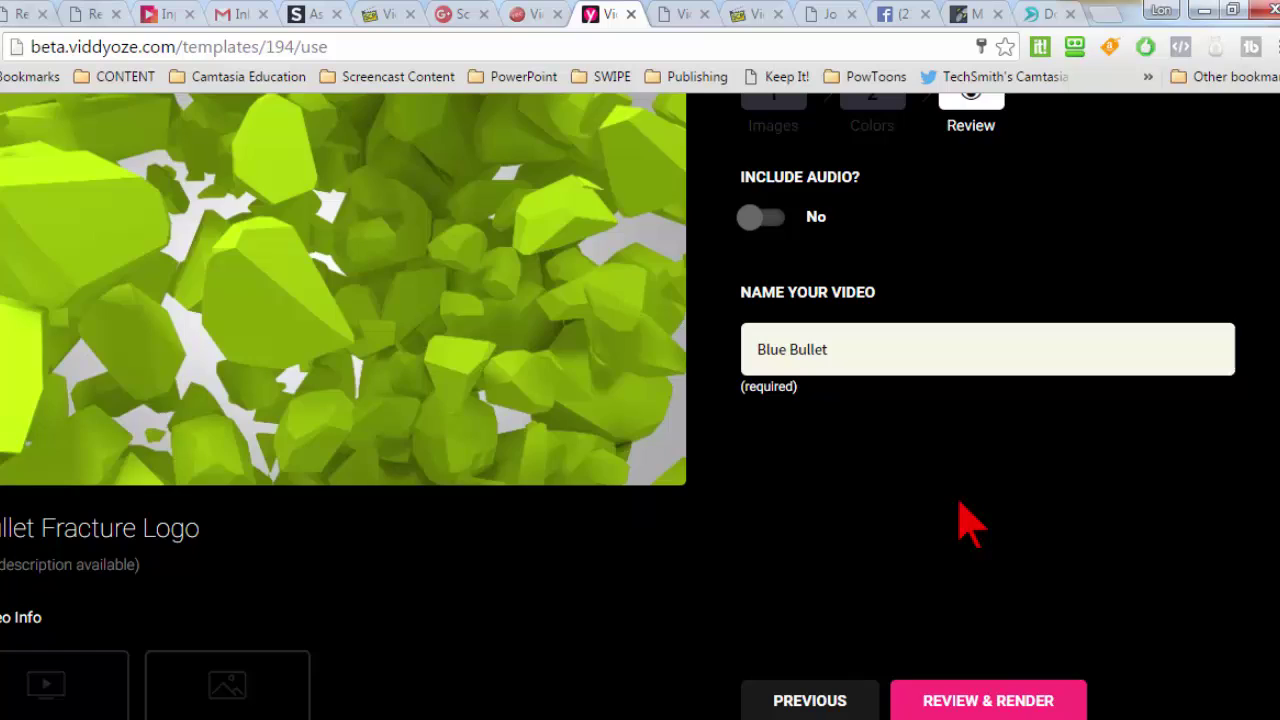
{"action": "scroll", "coordinate": [1117, 595], "scroll_direction": "up", "scroll_amount": 1}
{"action": "scroll", "coordinate": [1100, 585], "scroll_direction": "up", "scroll_amount": 2}
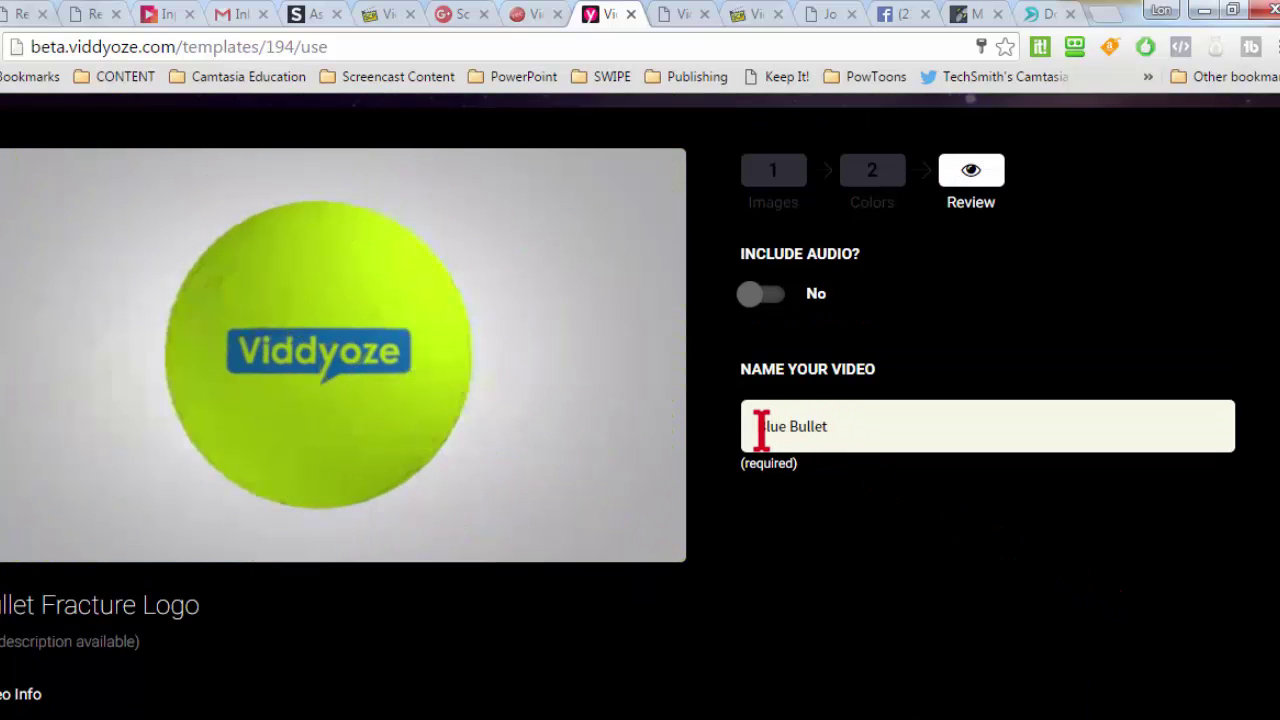
{"action": "left_click_drag", "start_coordinate": [760, 426], "coordinate": [830, 426]}
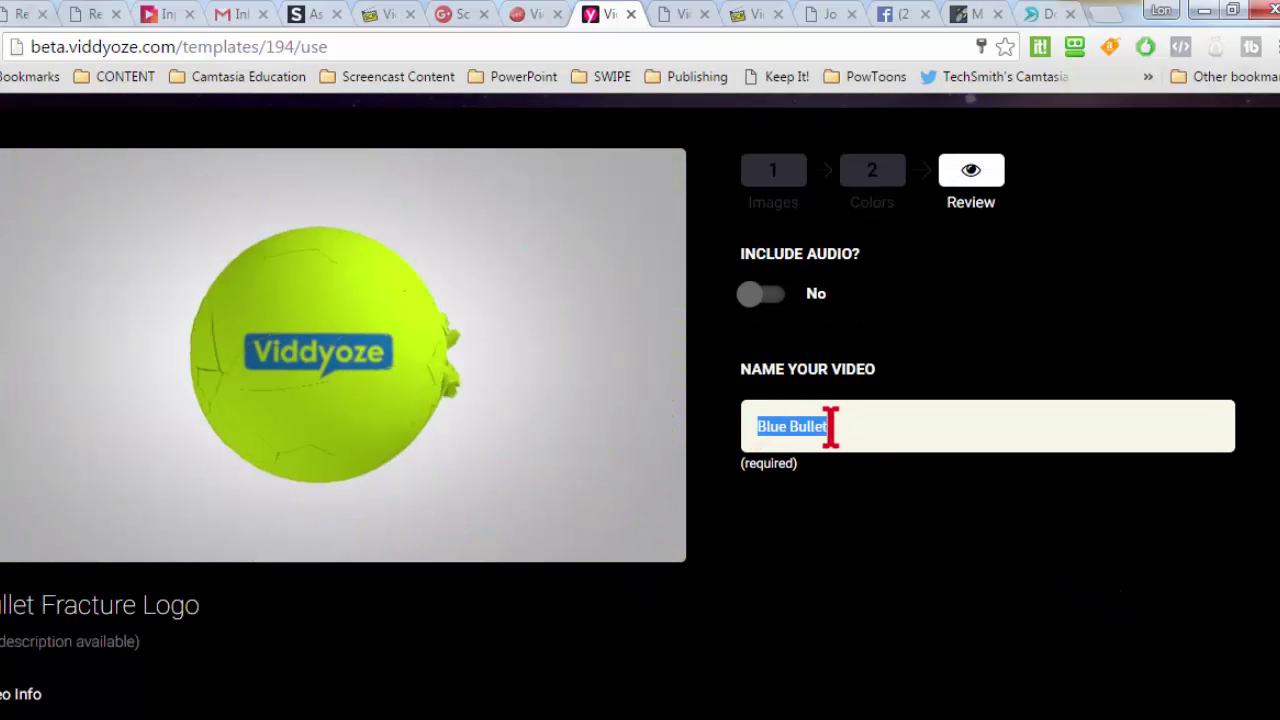
Step: Switch to Windows Explorer, open the Samples folder inside Videos and shift the window slightly up over the template page
{"action": "left_click", "coordinate": [590, 716]}
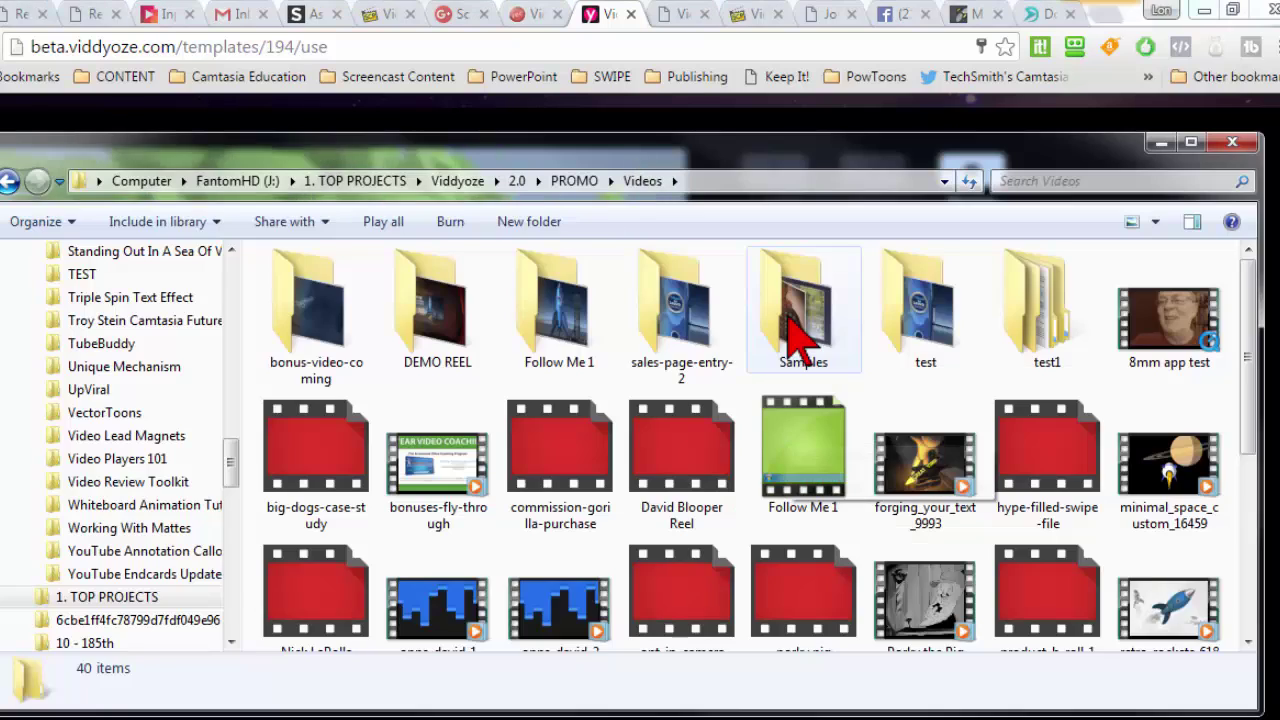
{"action": "double_click", "coordinate": [787, 320]}
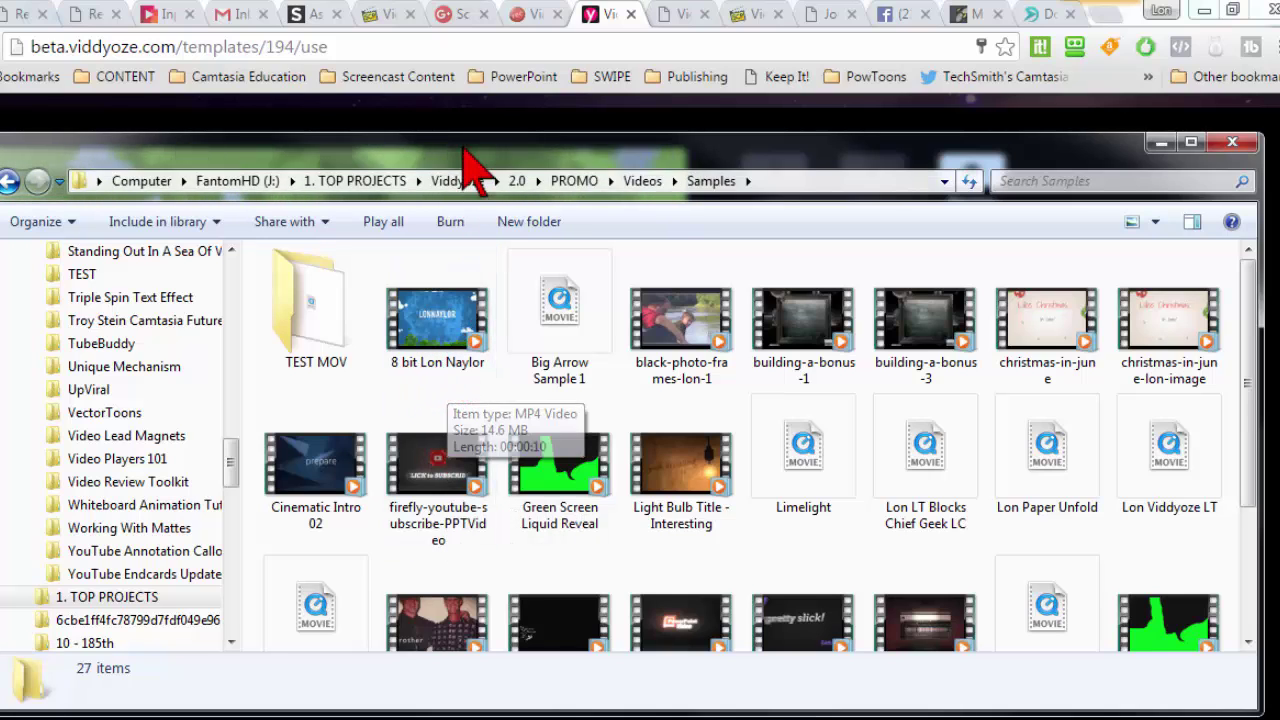
{"action": "left_click_drag", "start_coordinate": [460, 140], "coordinate": [452, 104]}
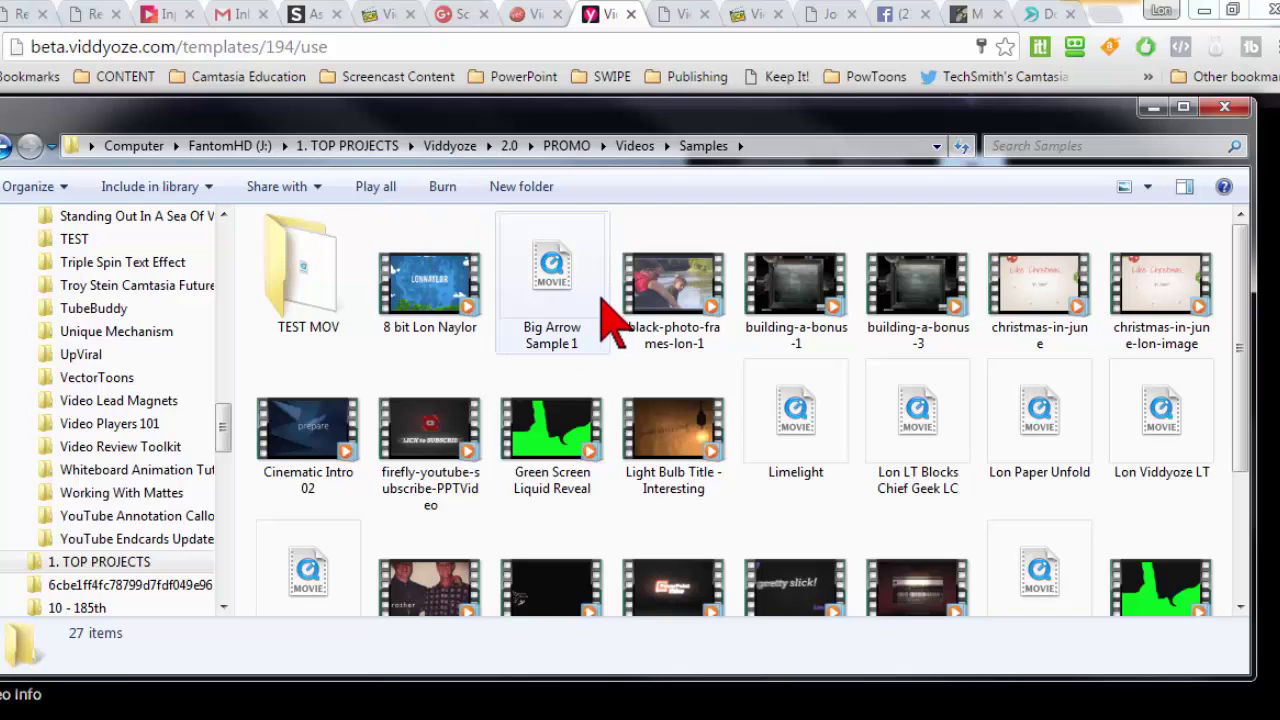
Step: Switch to the scratch-sample project in Camtasia Studio and find the Paper Unfold movie in the Clip Bin
{"action": "mouse_move", "coordinate": [540, 718]}
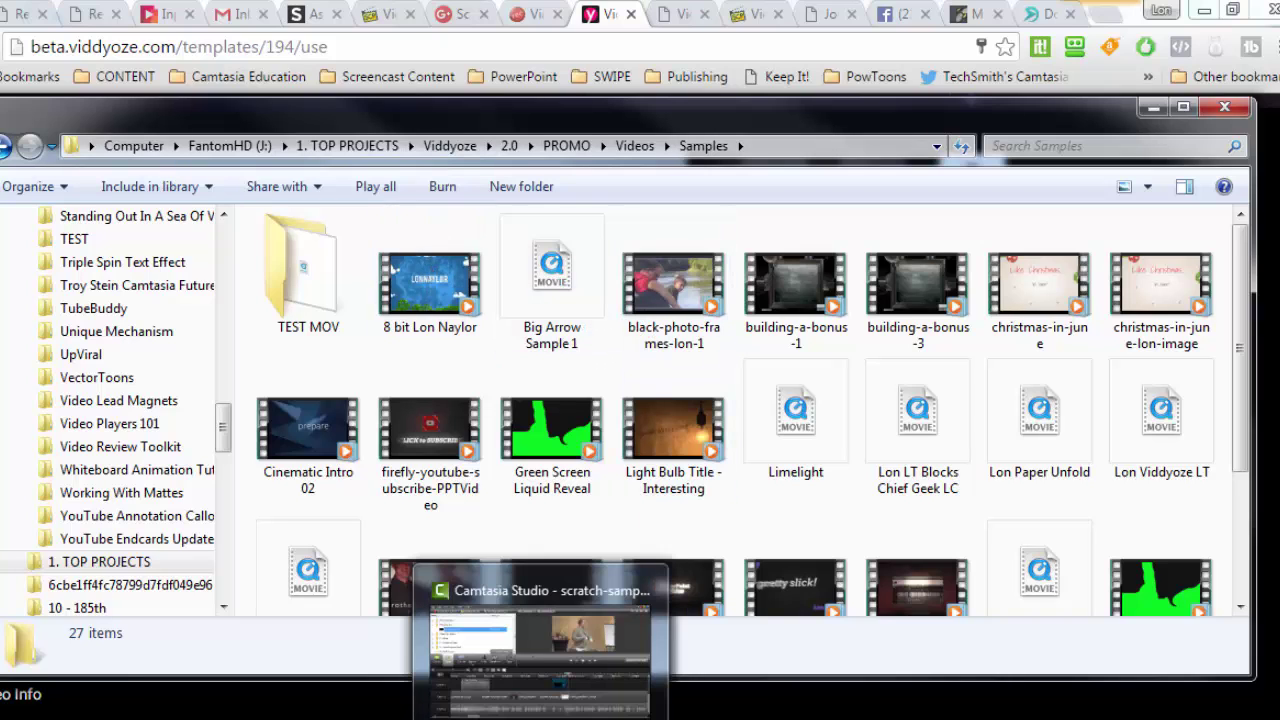
{"action": "left_click", "coordinate": [540, 640]}
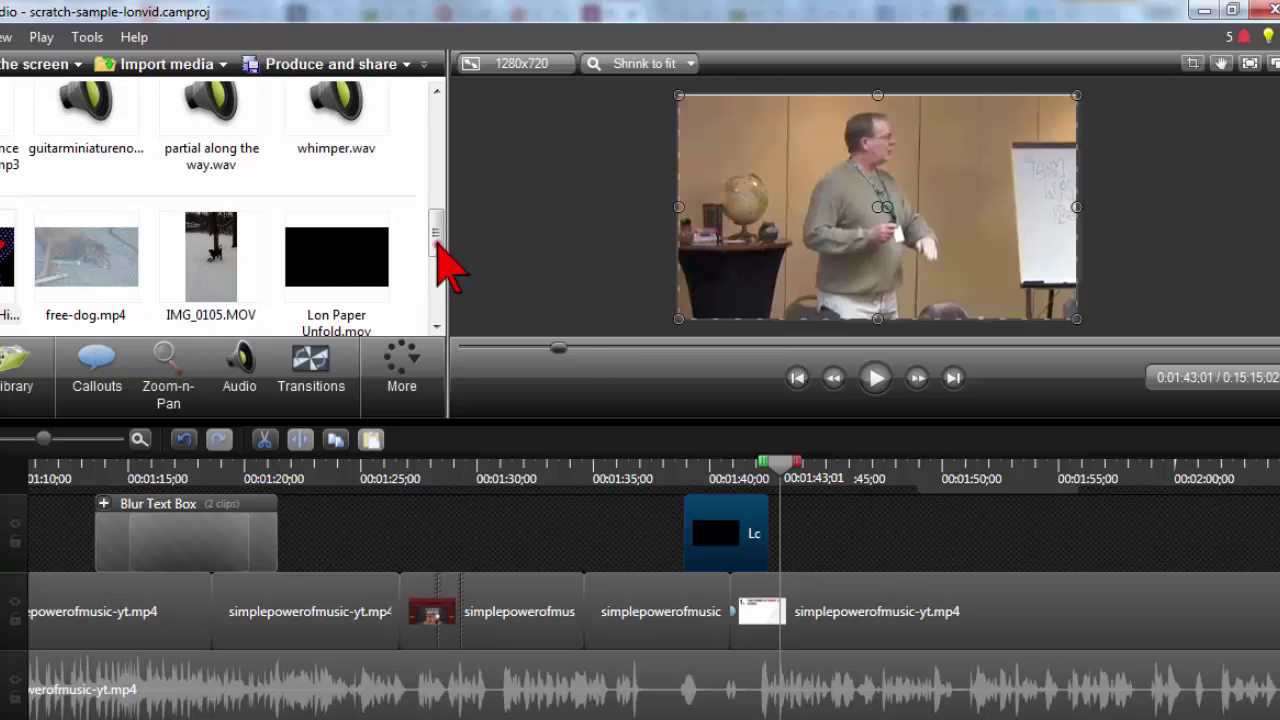
{"action": "scroll", "coordinate": [438, 246], "scroll_direction": "down", "scroll_amount": 1}
{"action": "left_click", "coordinate": [360, 229]}
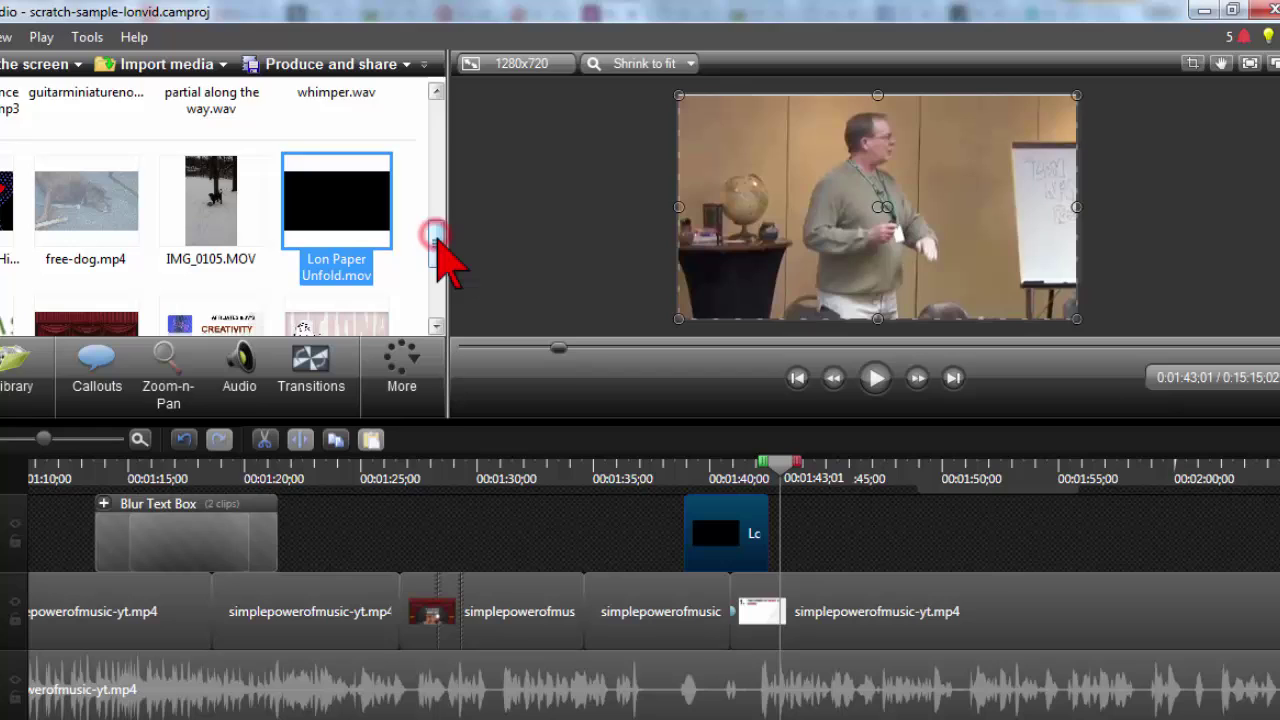
{"action": "scroll", "coordinate": [428, 240], "scroll_direction": "down", "scroll_amount": 1}
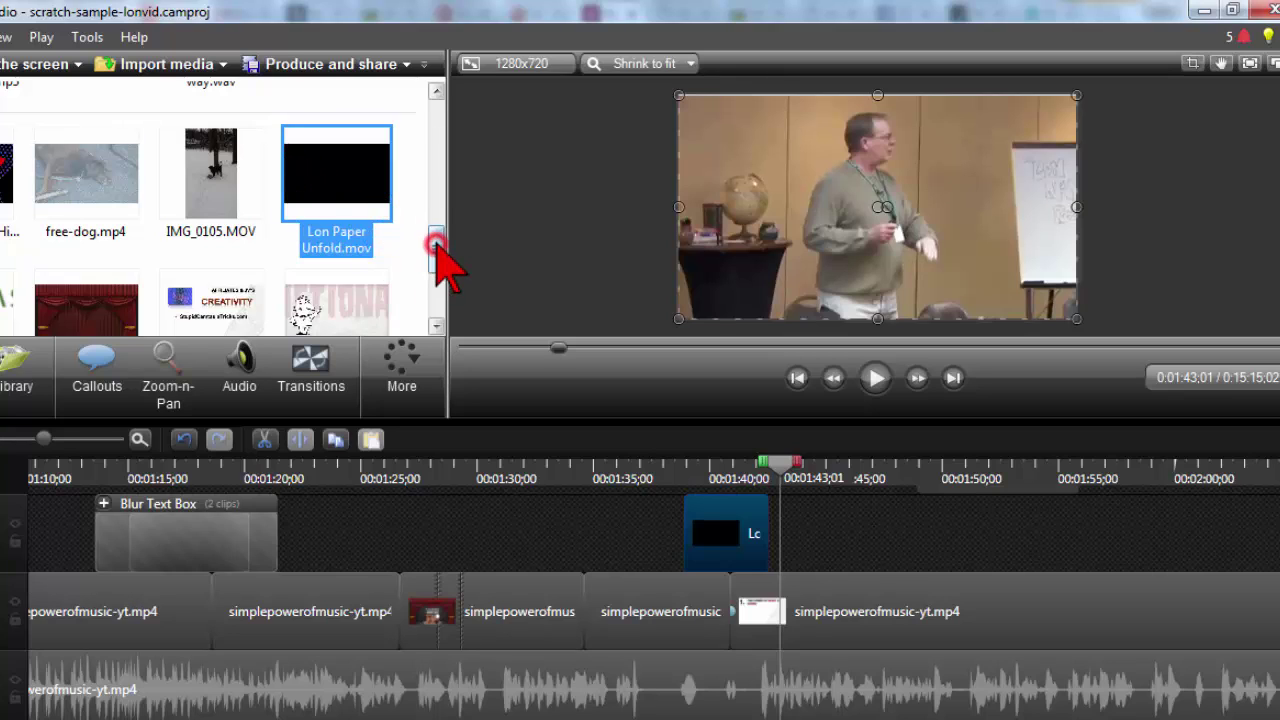
{"action": "mouse_move", "coordinate": [437, 245]}
{"action": "left_mouse_down"}
{"action": "mouse_move", "coordinate": [440, 277]}
{"action": "mouse_move", "coordinate": [440, 243]}
{"action": "left_mouse_up"}
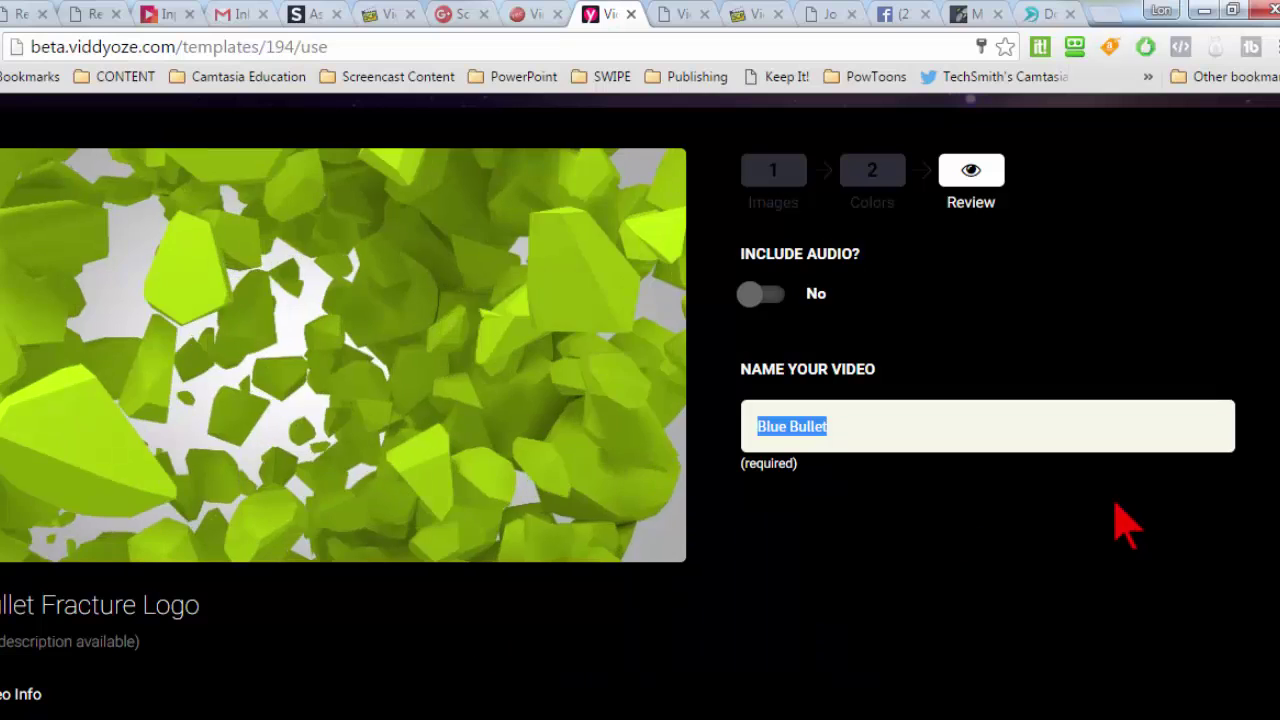
Step: Return to the template's review page in Chrome and turn on audio for the video
{"action": "left_click", "coordinate": [770, 295]}
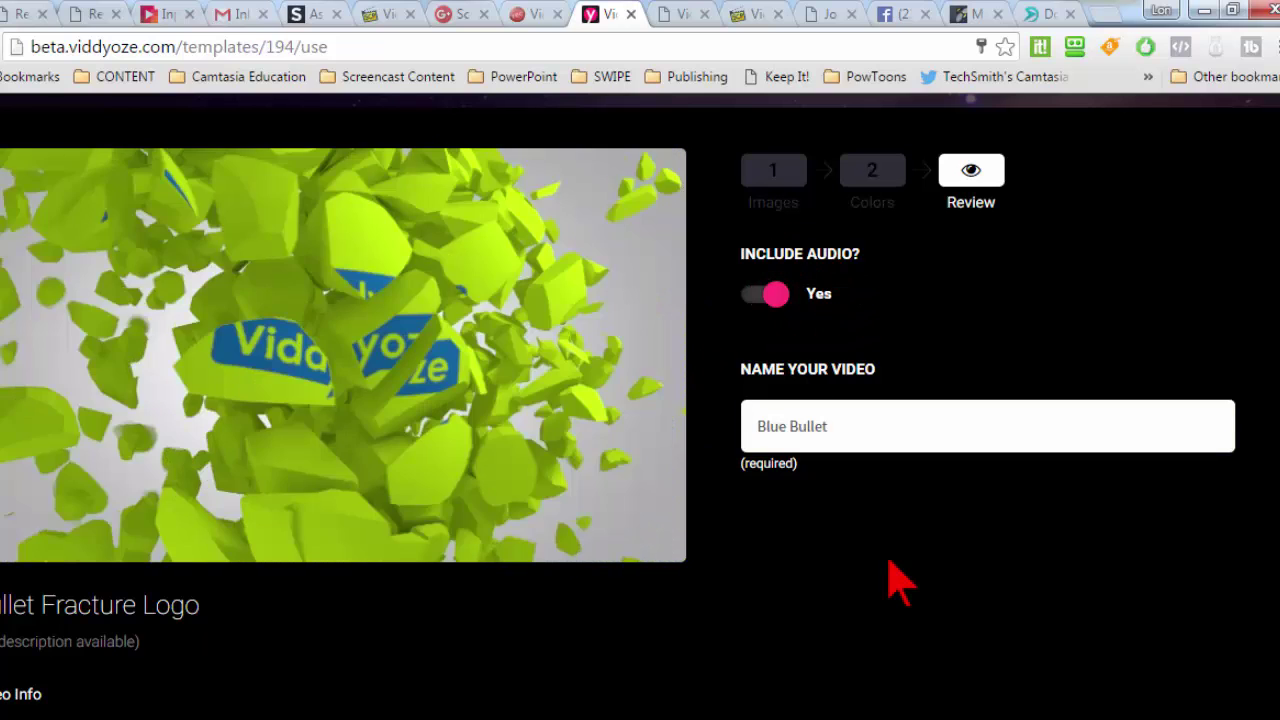
{"action": "scroll", "coordinate": [897, 580], "scroll_direction": "down", "scroll_amount": 1}
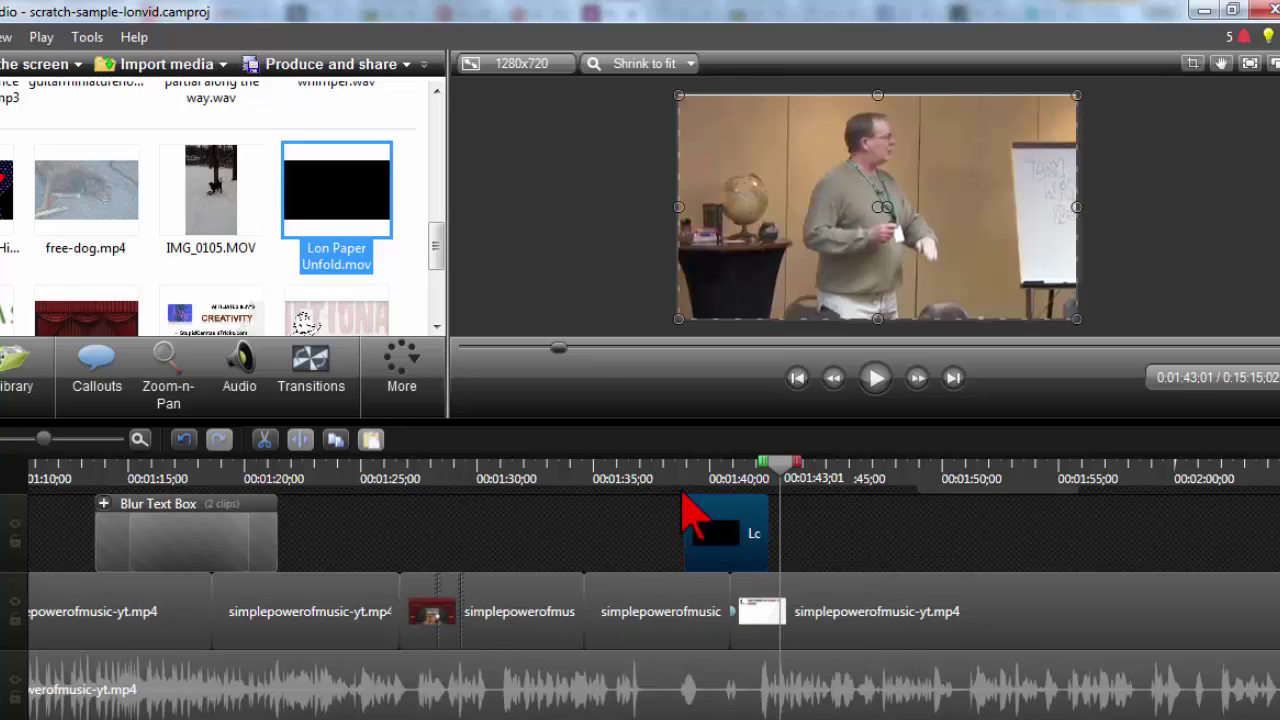
Step: Switch to Camtasia Studio, put the playhead at 00:01:40;17 and check the audio properties of the Paper Unfold clip on Callout 1
{"action": "left_click", "coordinate": [723, 472]}
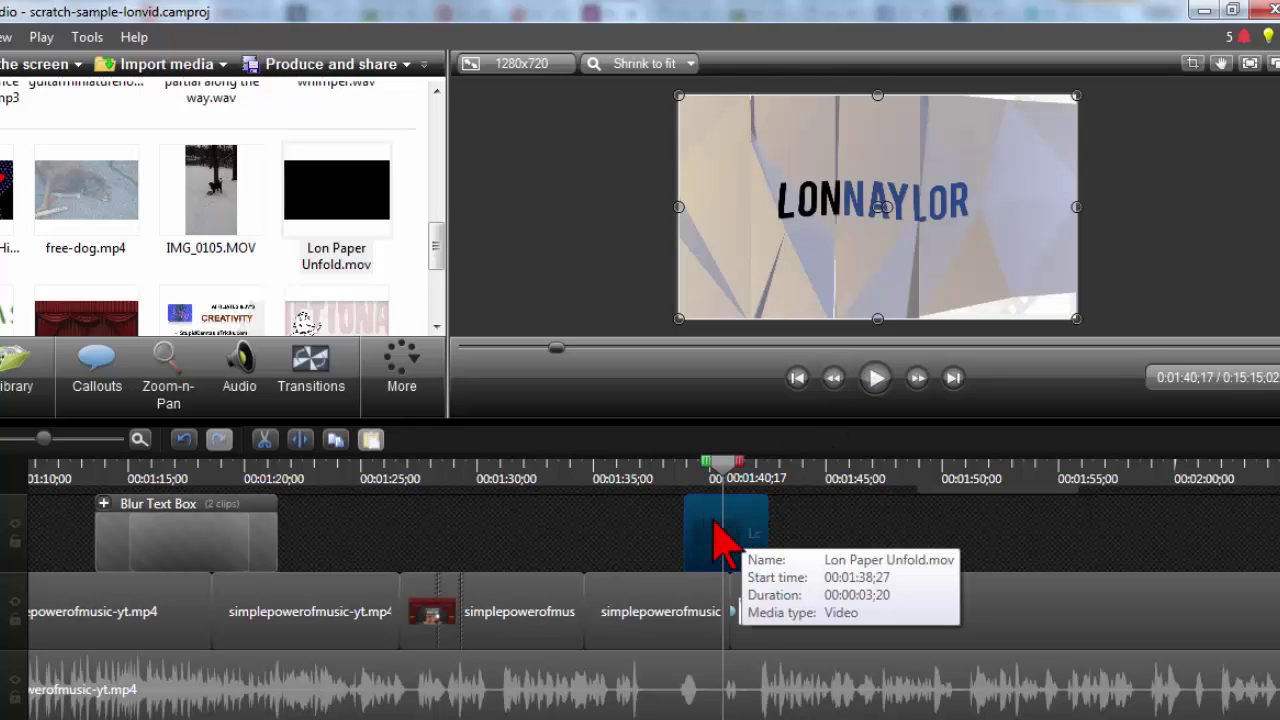
{"action": "left_click", "coordinate": [545, 694]}
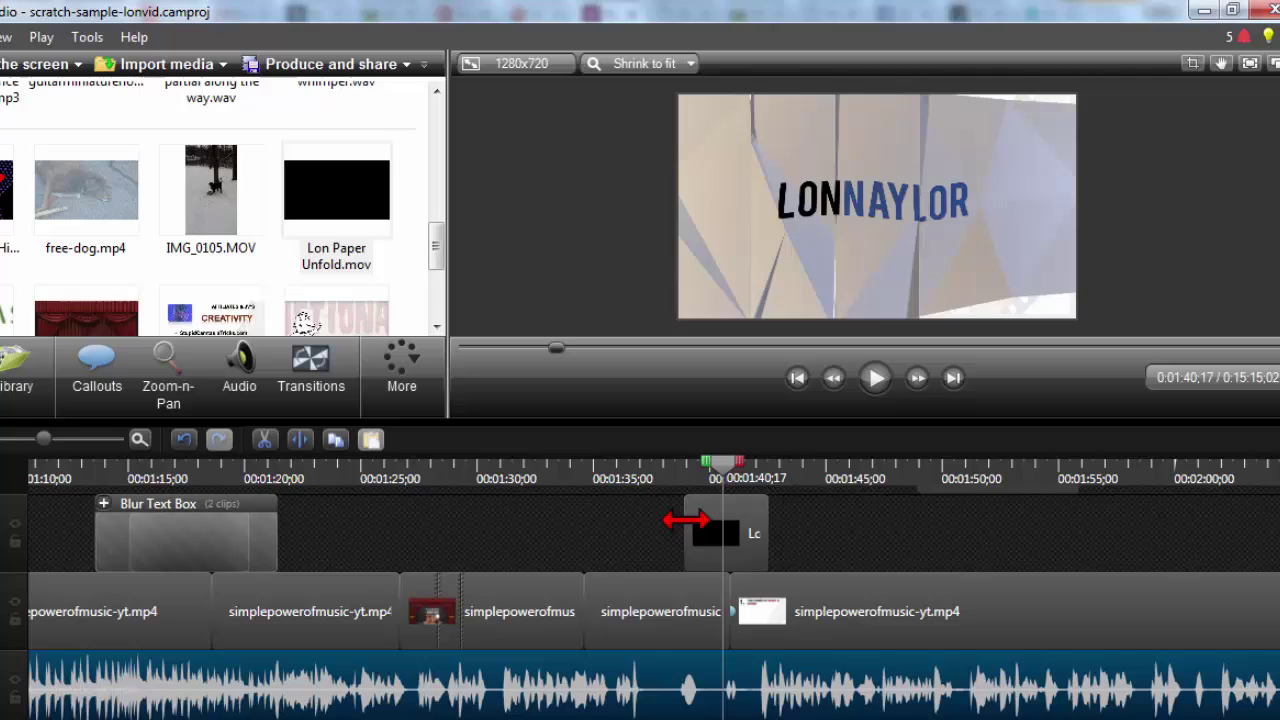
{"action": "left_click", "coordinate": [727, 545]}
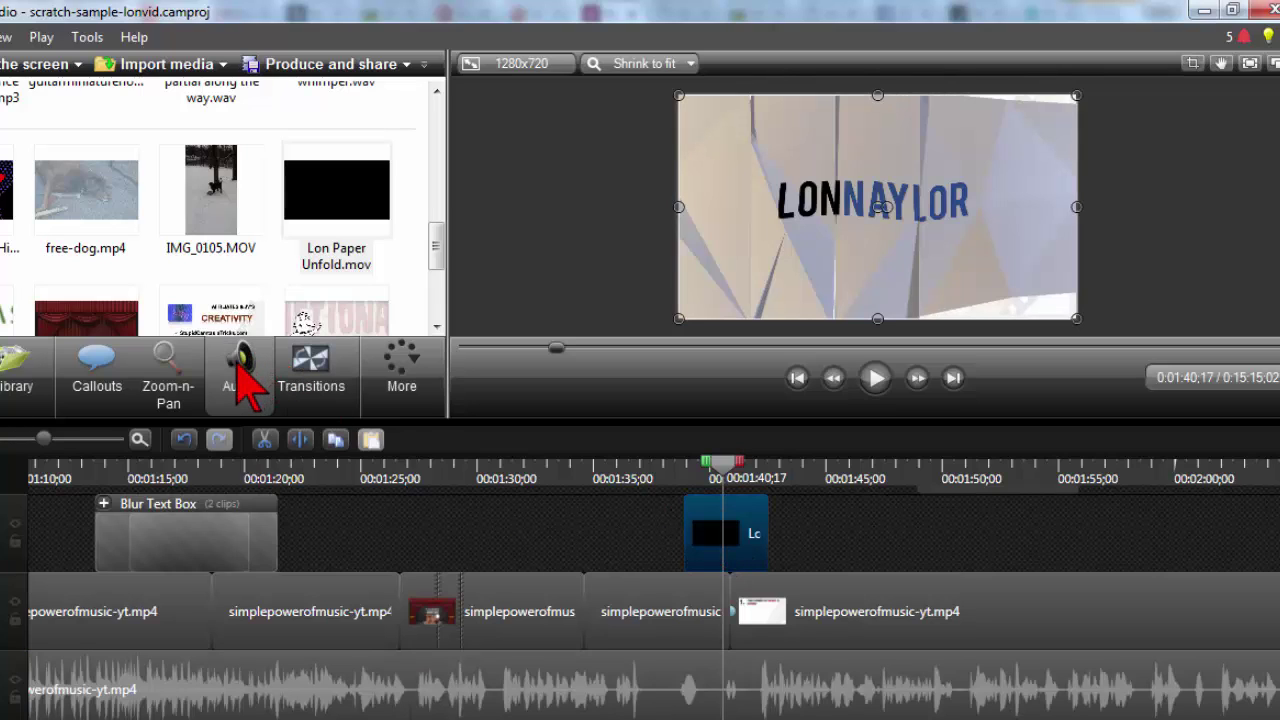
{"action": "left_click", "coordinate": [238, 368]}
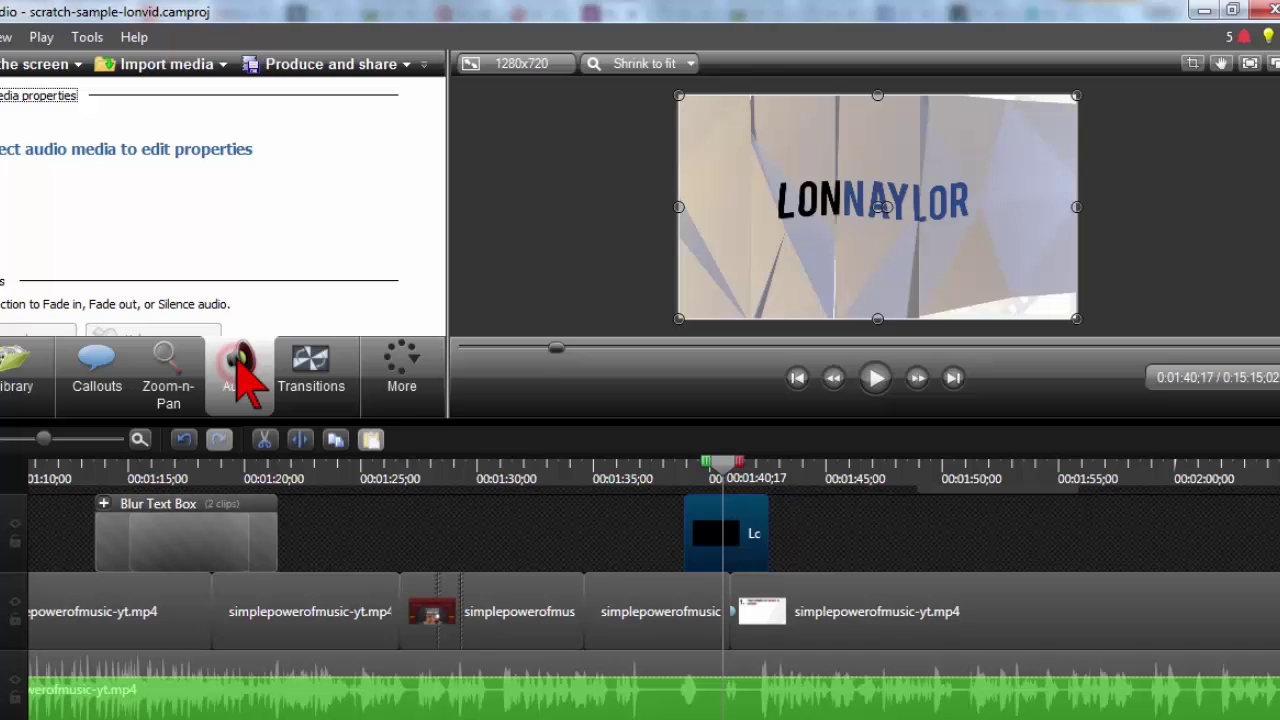
{"action": "left_click", "coordinate": [737, 520]}
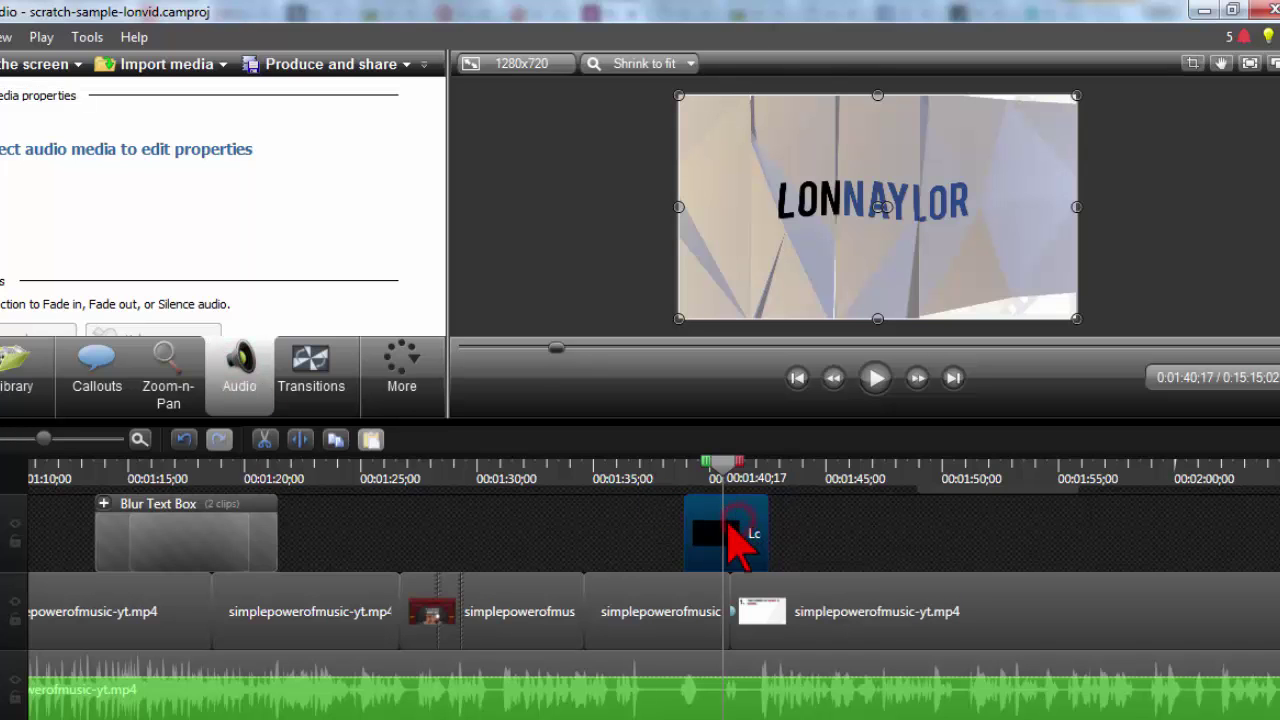
Step: Select the Audio 1 clip, lower its volume and raise it again with the audio editing tools
{"action": "left_click", "coordinate": [600, 706]}
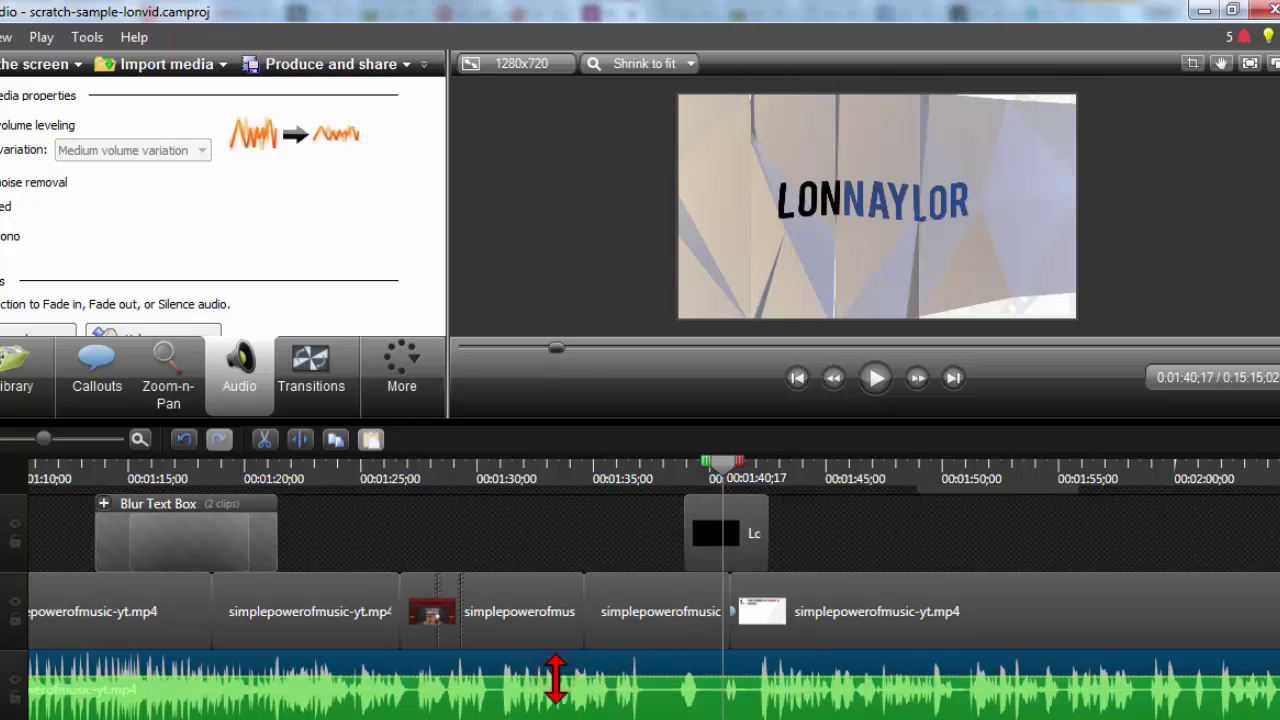
{"action": "left_click_drag", "start_coordinate": [556, 673], "coordinate": [559, 681]}
{"action": "left_click", "coordinate": [326, 224]}
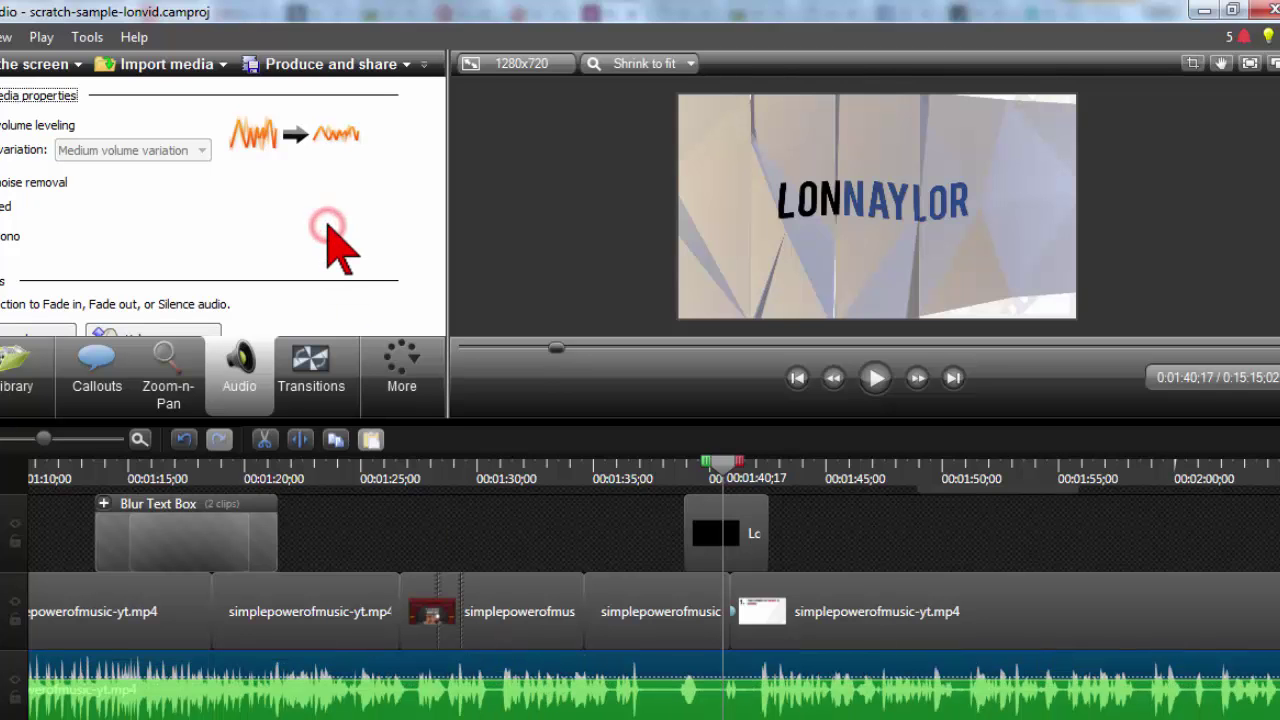
{"action": "scroll", "coordinate": [330, 232], "scroll_direction": "down", "scroll_amount": 4}
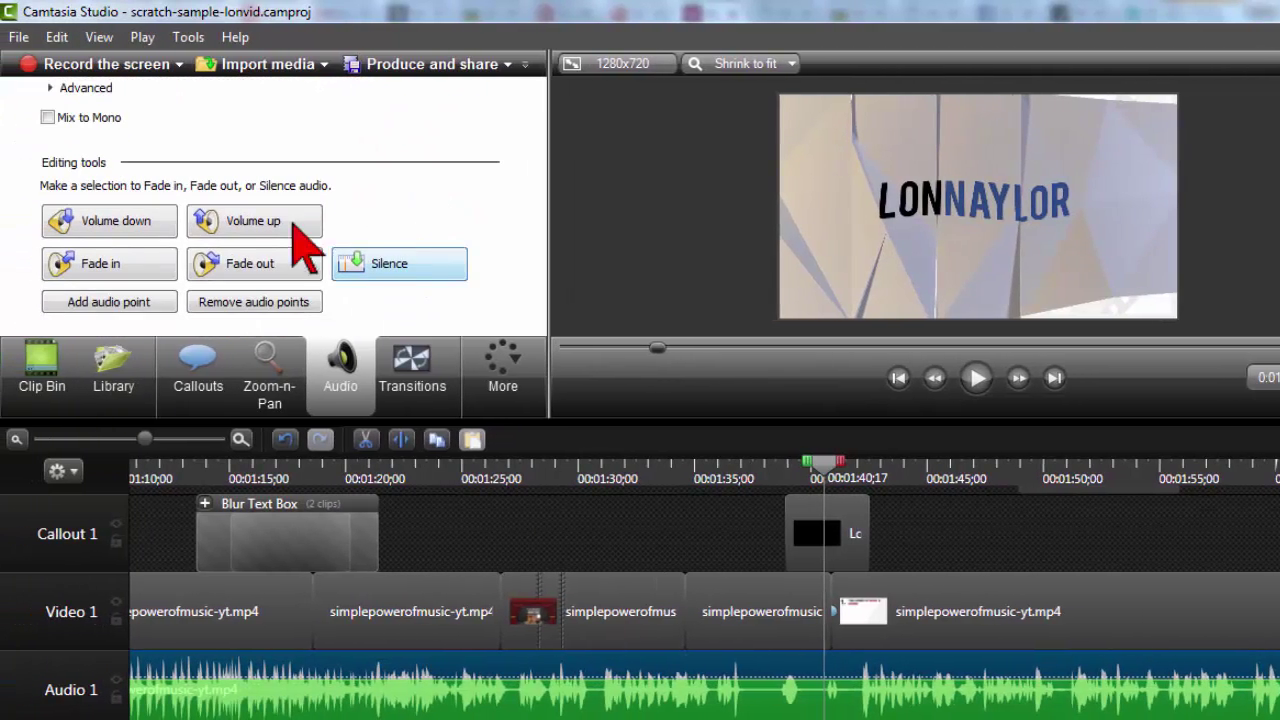
{"action": "left_click", "coordinate": [124, 215]}
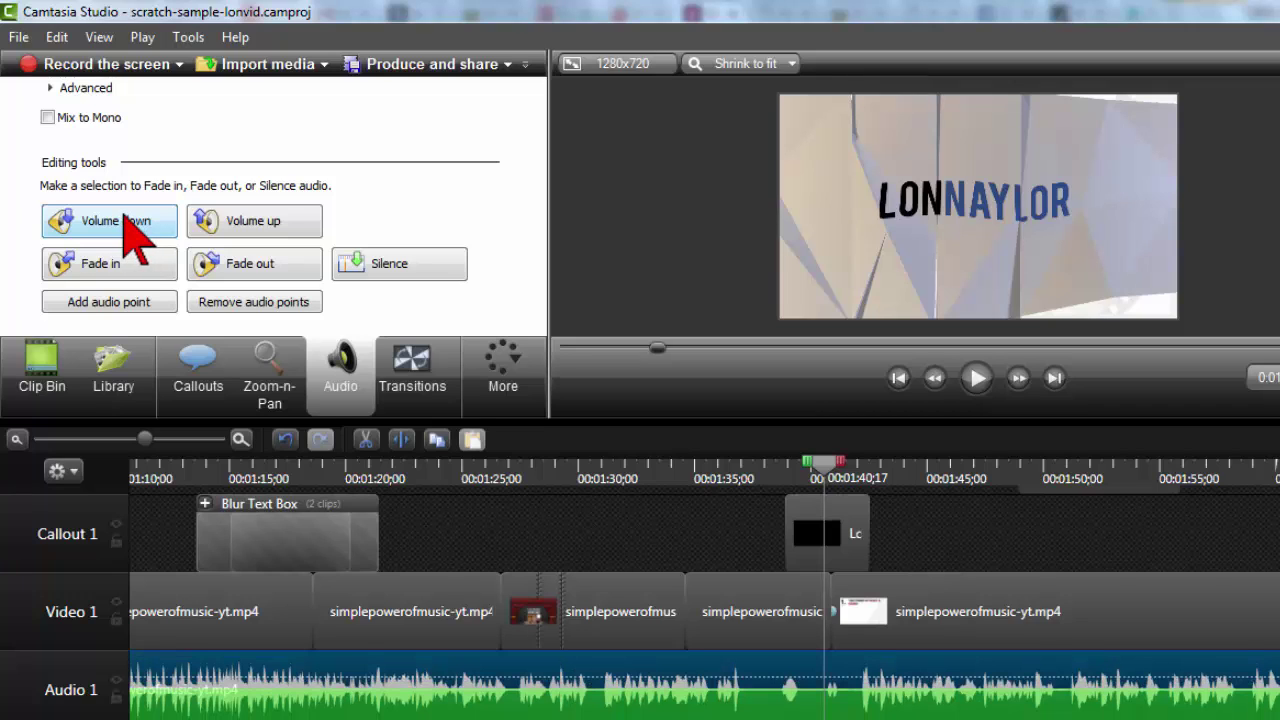
{"action": "left_click", "coordinate": [250, 221]}
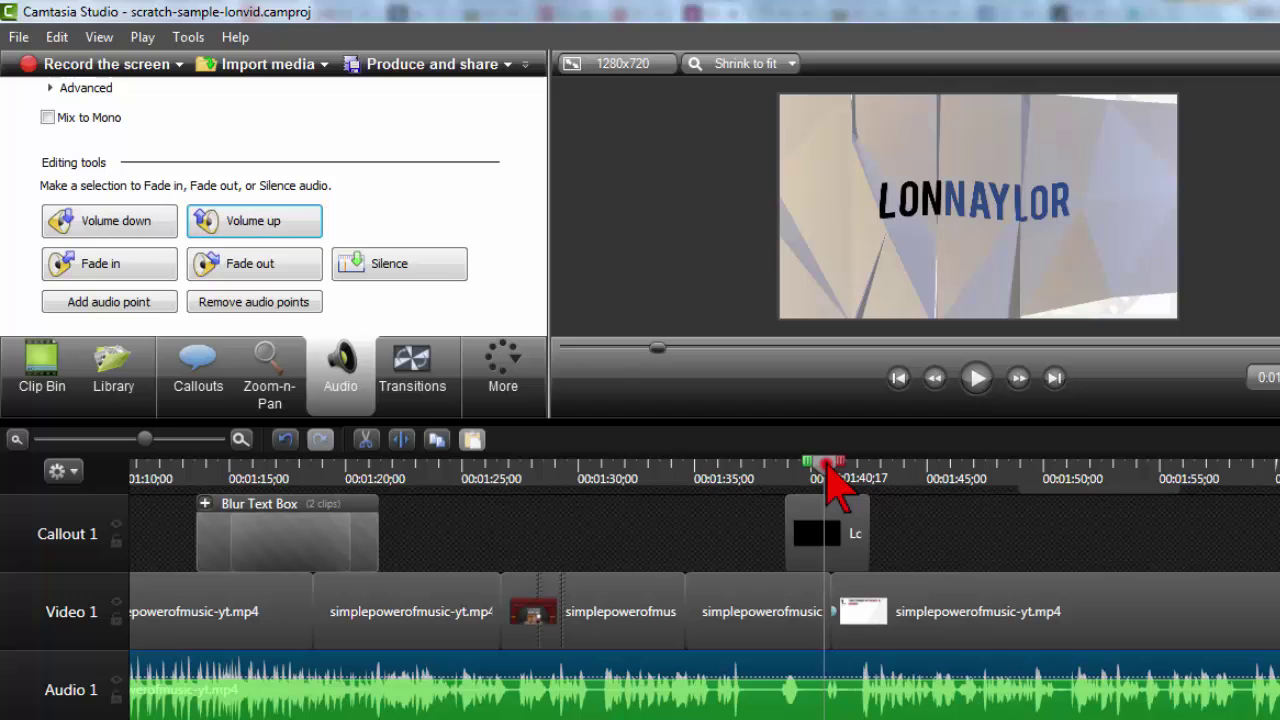
Step: Scrub the playhead forward to 00:01:40;27 over the Paper Unfold clip
{"action": "mouse_move", "coordinate": [826, 470]}
{"action": "left_mouse_down"}
{"action": "mouse_move", "coordinate": [794, 474]}
{"action": "mouse_move", "coordinate": [840, 472]}
{"action": "left_mouse_up"}
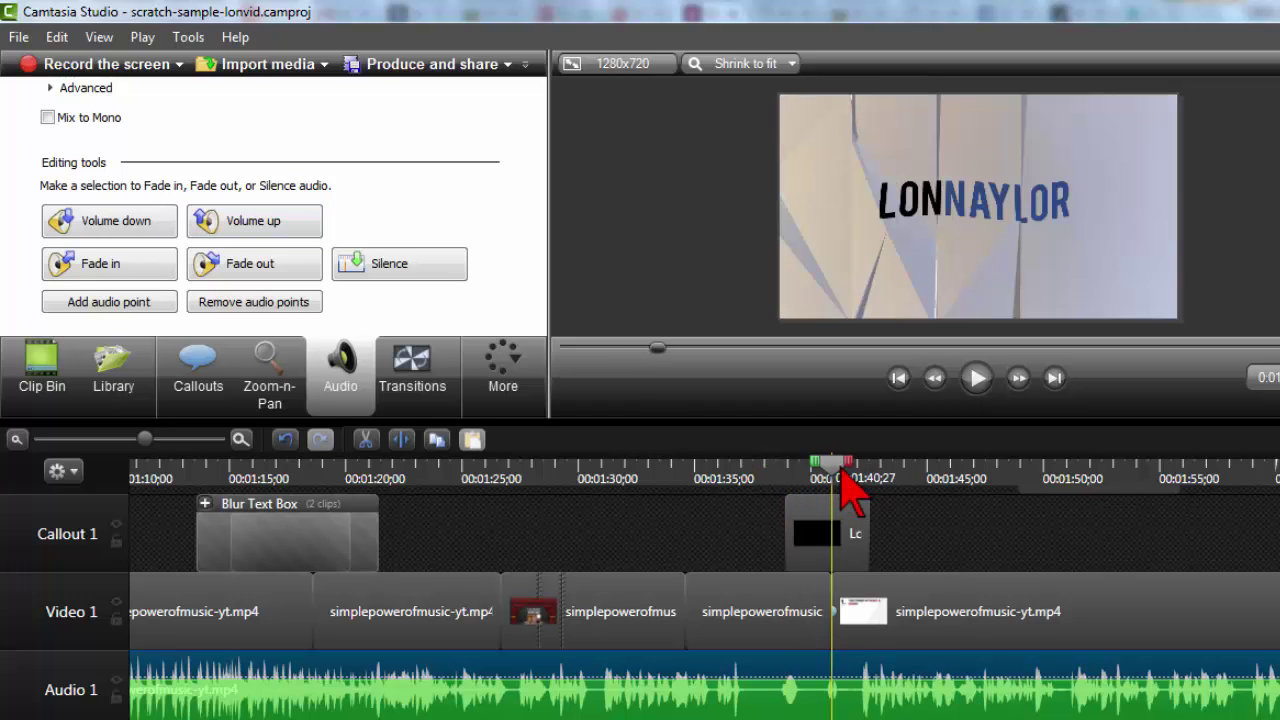